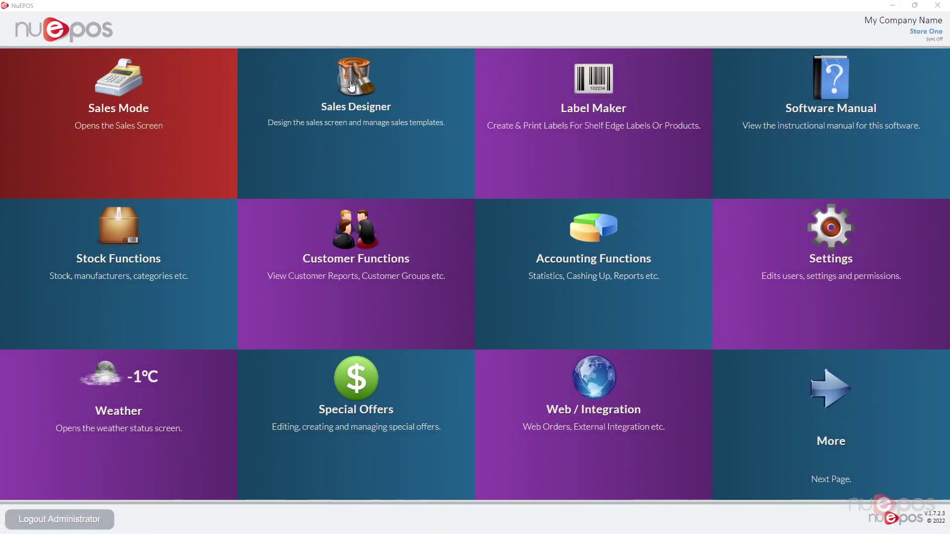
Open the Sales Screen Designer on the main page with Menu One and Menu Two, leaving nothing selected
left_click(350, 86)
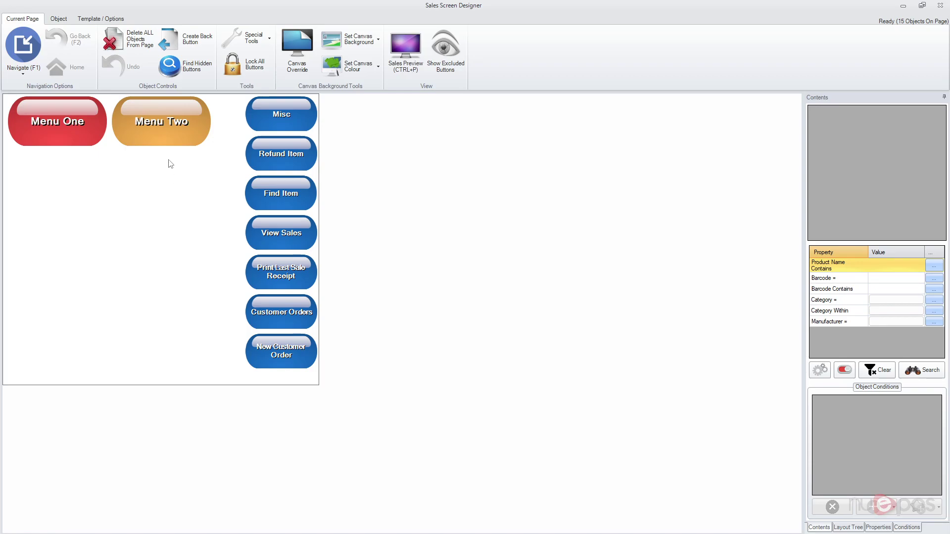
left_click(154, 129)
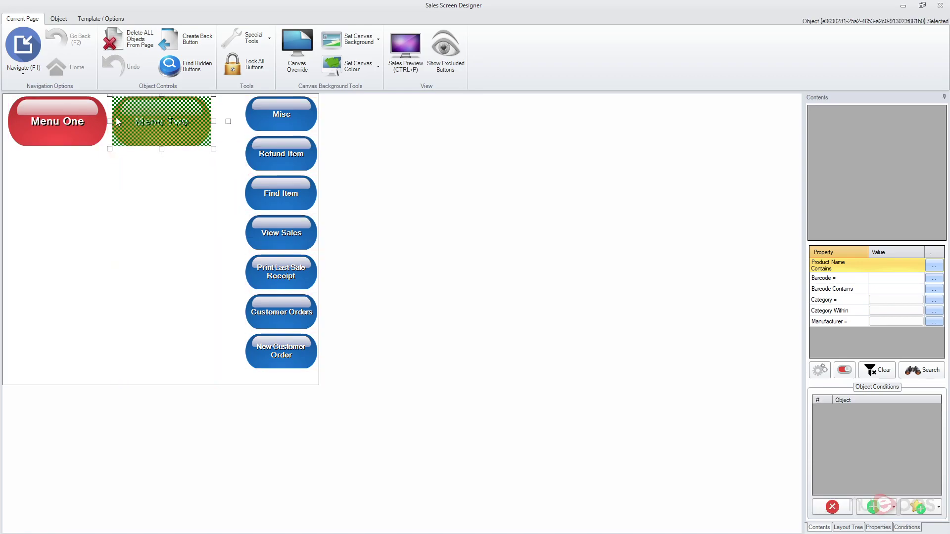
left_click(103, 185)
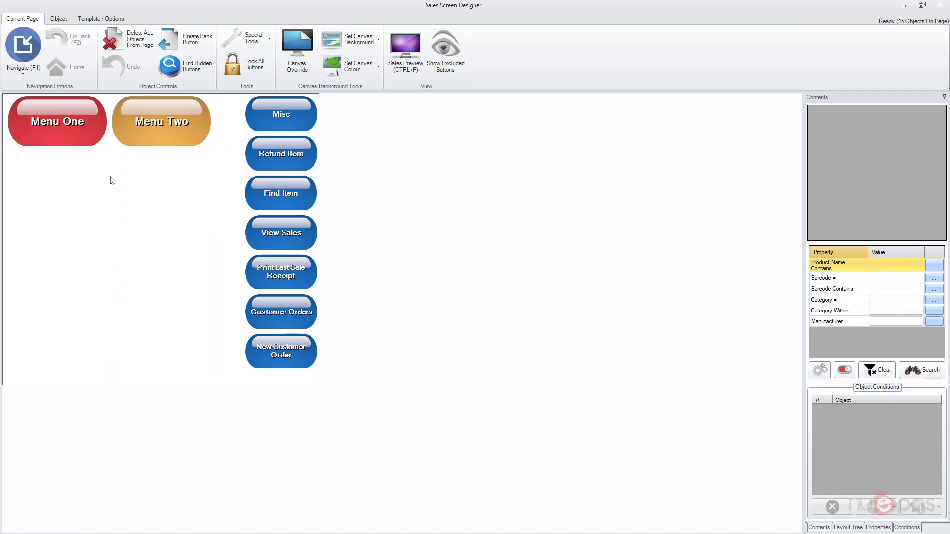
left_click(58, 18)
left_click(23, 45)
left_click(220, 170)
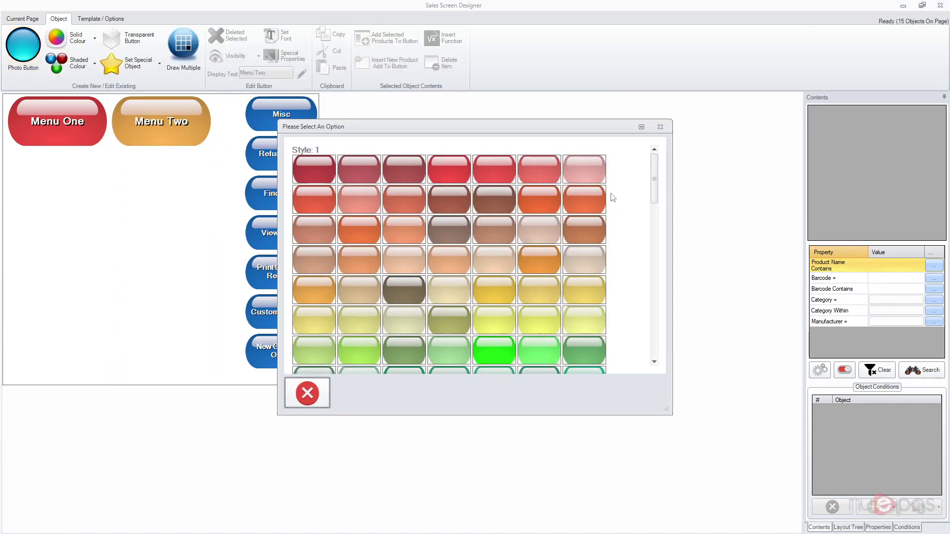
mouse_move(655, 174)
left_mouse_down()
mouse_move(652, 324)
mouse_move(654, 174)
left_mouse_up()
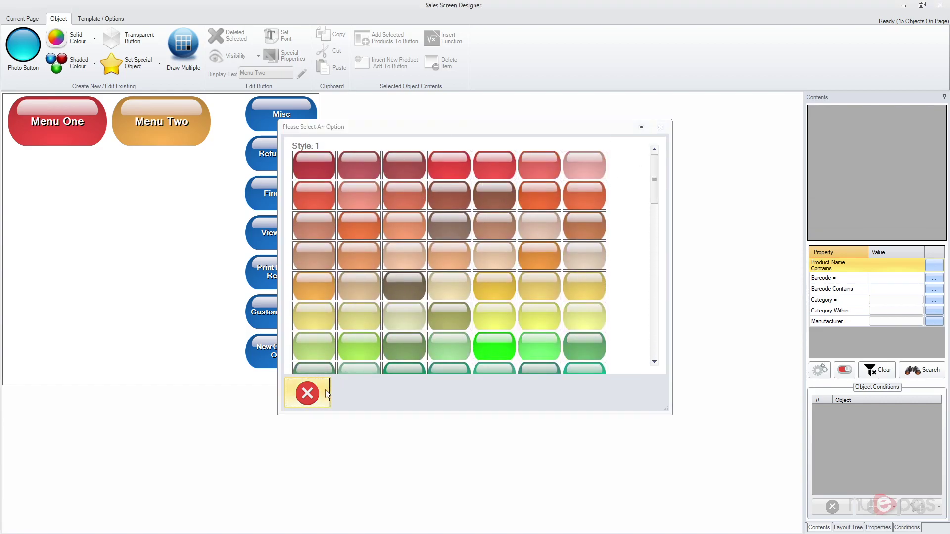
left_click(308, 393)
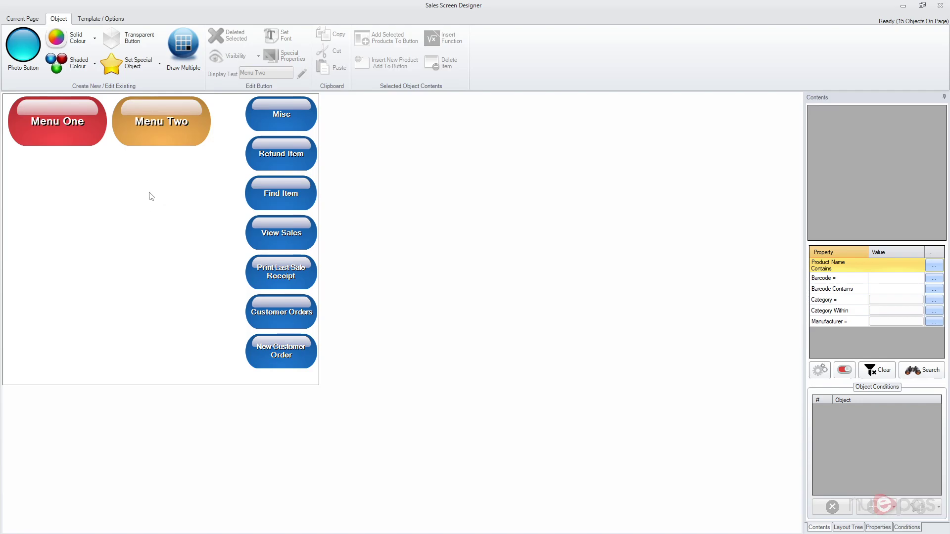
Open the Menu One page and make all sixteen grid buttons slightly shorter
double_click(70, 121)
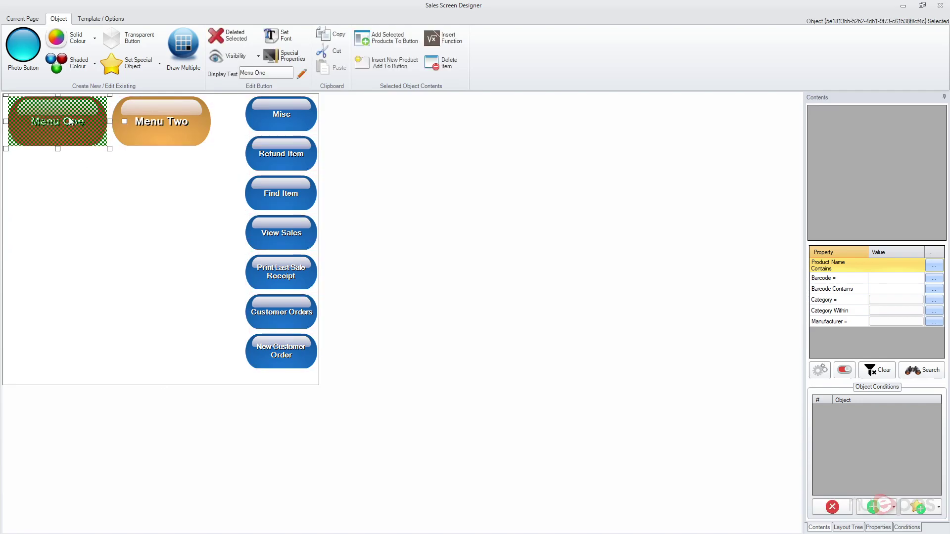
left_click(190, 344)
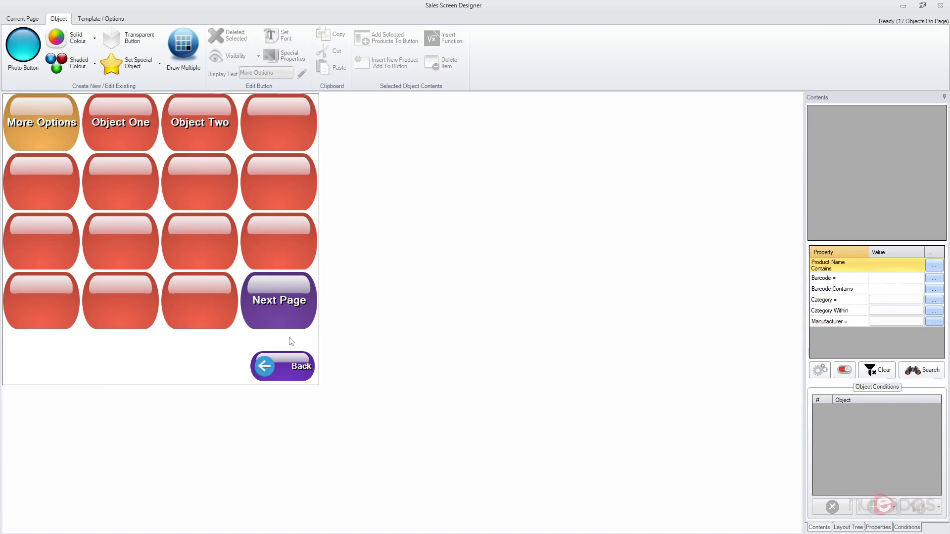
left_click_drag(280, 338, 49, 118)
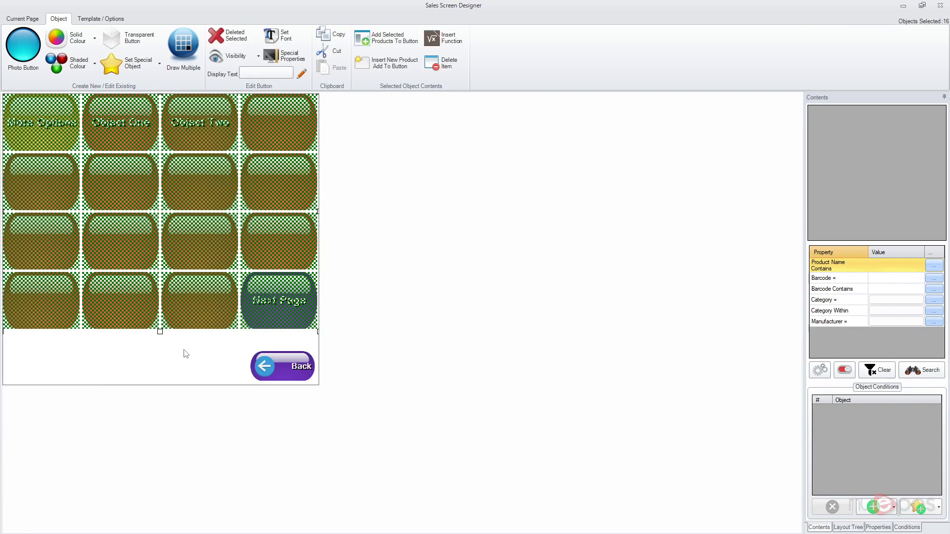
left_click_drag(160, 331, 160, 325)
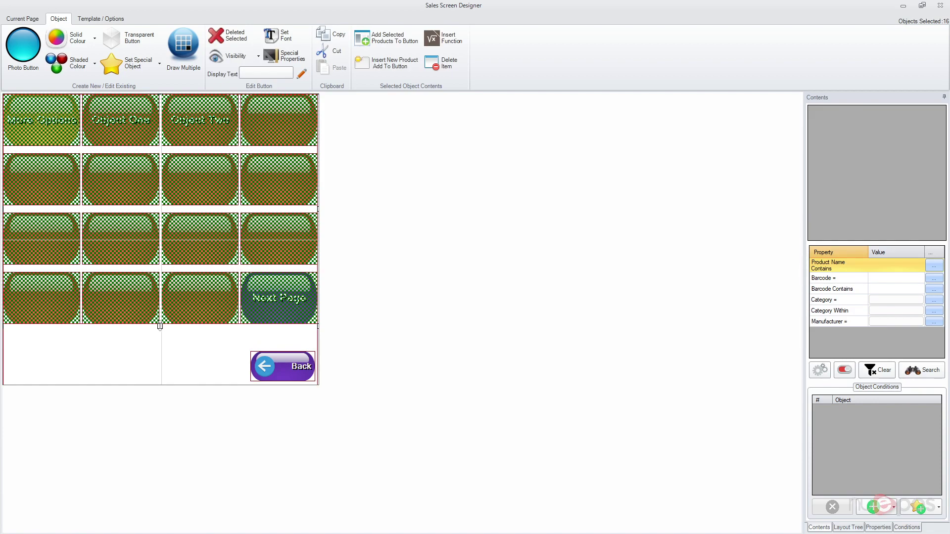
Shorten the bottom rows and shift the whole button grid down to free space at the top
left_click(276, 334)
left_click_drag(276, 335, 50, 208)
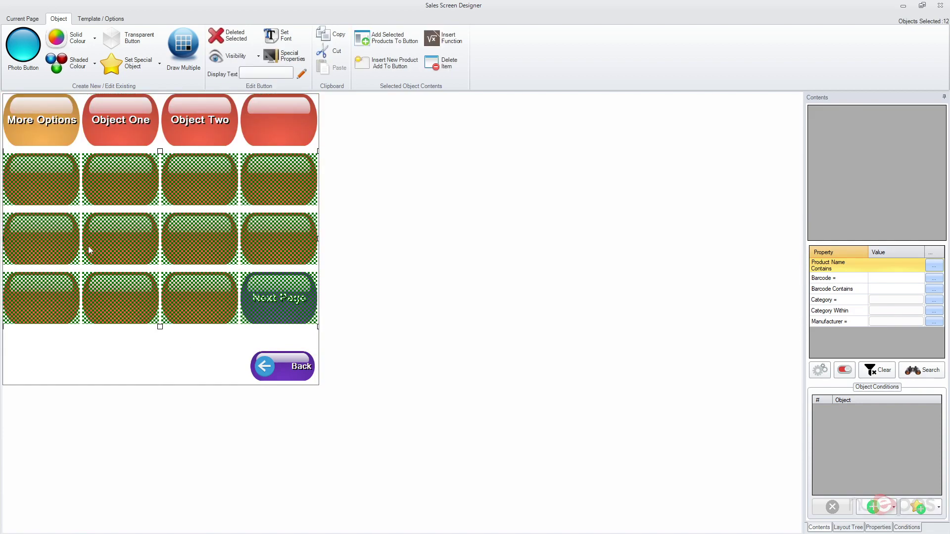
left_click_drag(317, 329, 64, 247)
left_click_drag(160, 322, 160, 317)
left_click(274, 340)
left_click_drag(291, 322, 44, 287)
left_click(274, 341)
left_click_drag(276, 328, 44, 158)
Add a transparent button stretched across the top of the Menu One page
left_click(133, 371)
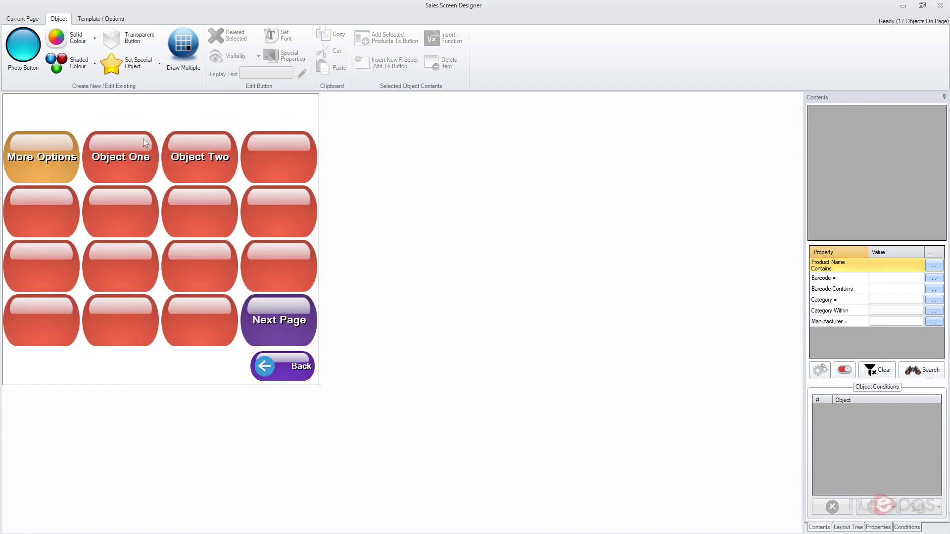
left_click(129, 44)
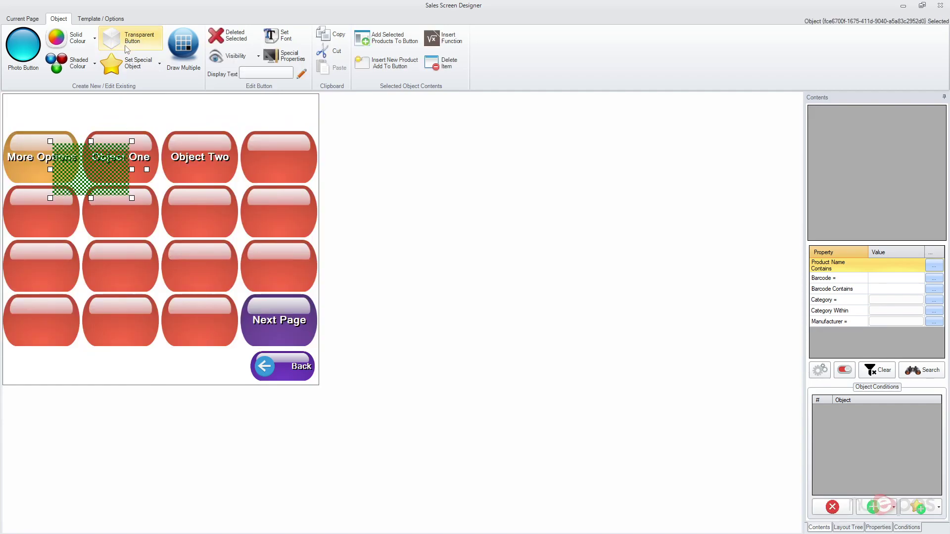
left_click_drag(105, 181, 298, 125)
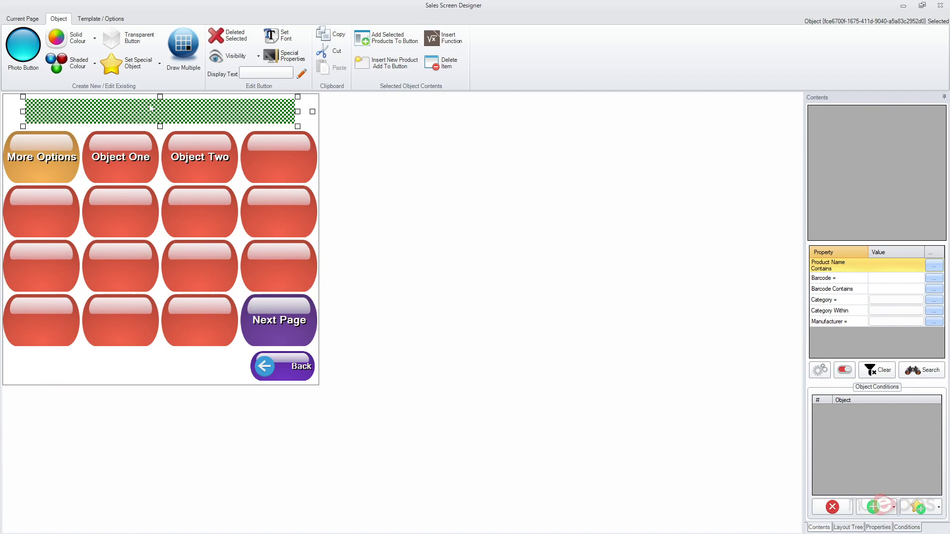
Set the transparent button's text to 'Menu One' with Auto Size Font
left_click(257, 74)
type("Menu One")
key("Return")
right_click(189, 114)
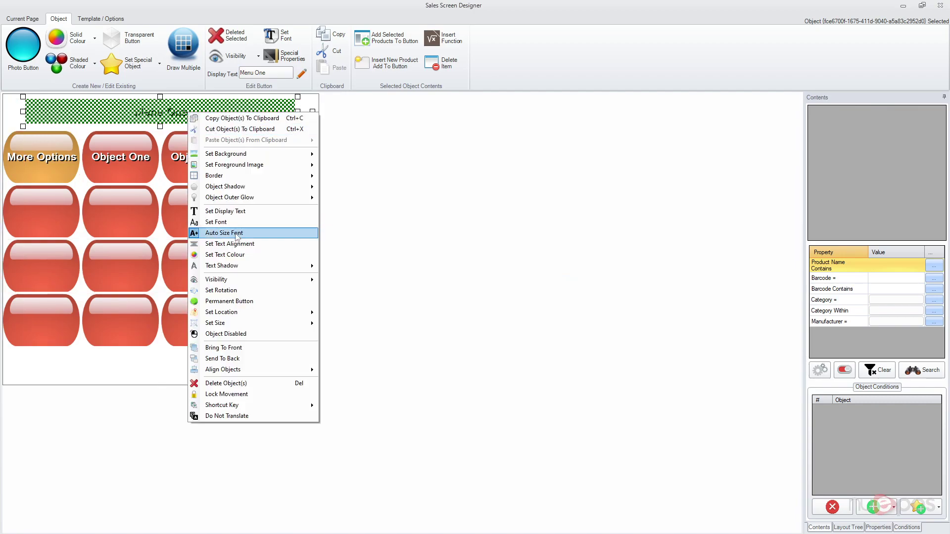
left_click(205, 233)
left_click(165, 341)
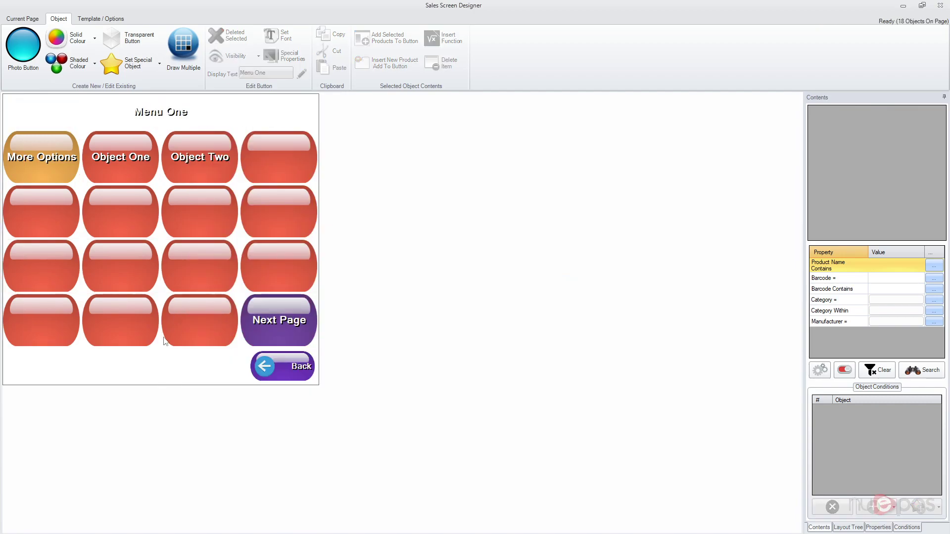
left_click(163, 122)
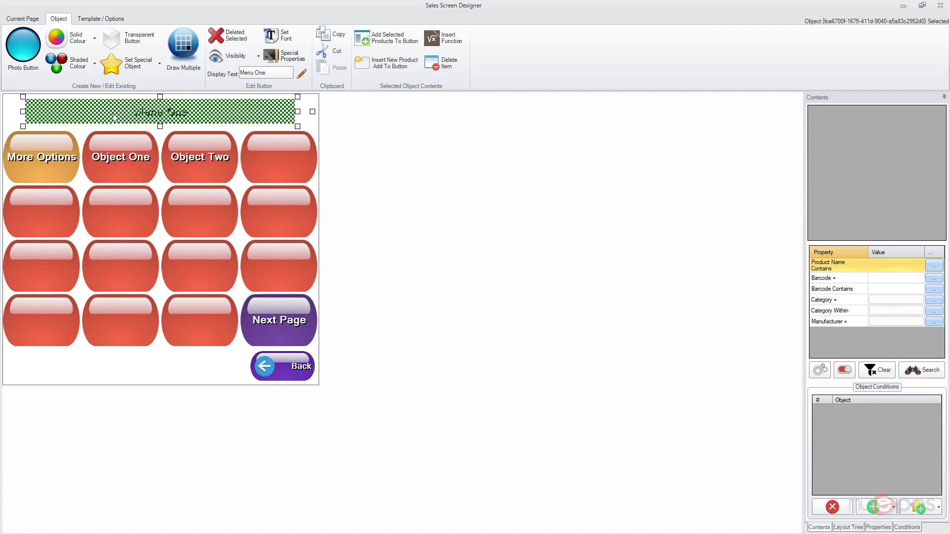
Show the Menu One page in the live sales screen beside the resized designer window
left_click(922, 6)
left_click_drag(384, 88, 568, 79)
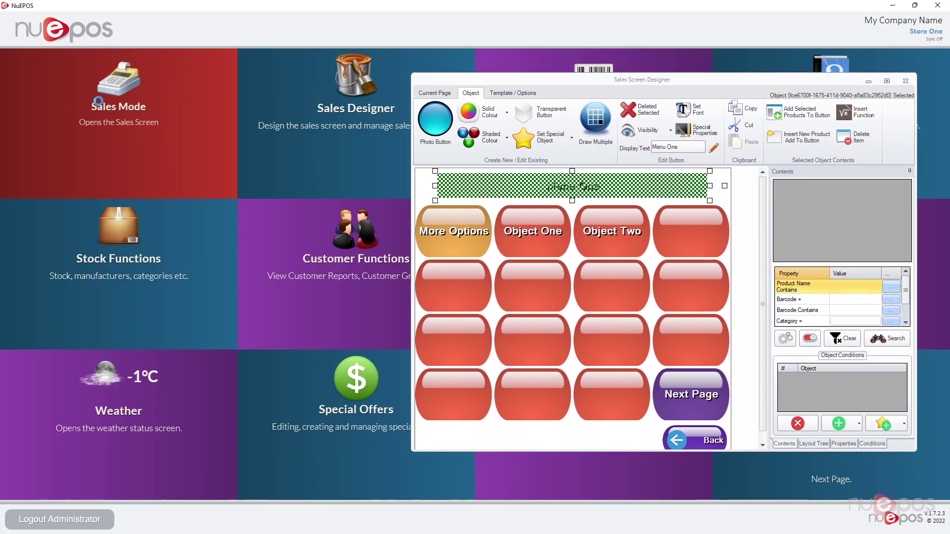
left_click(119, 84)
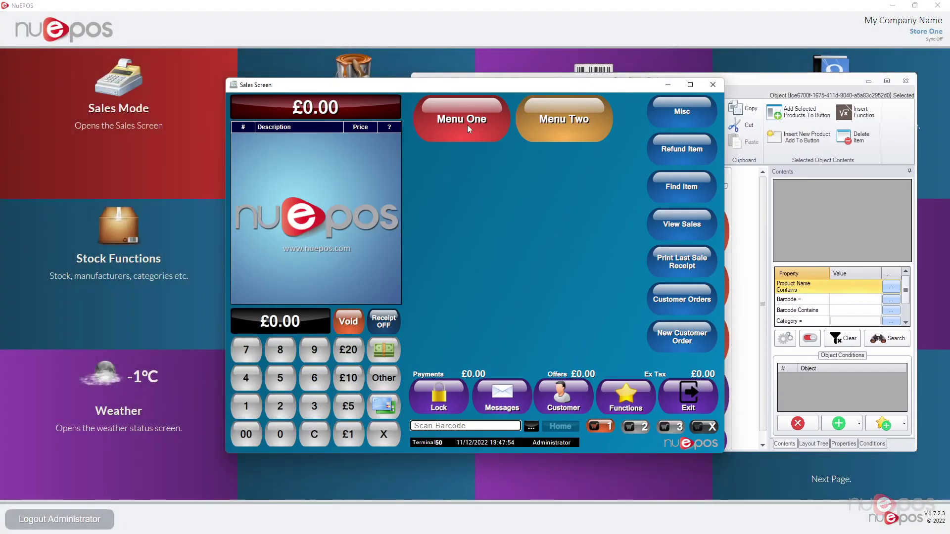
left_click(467, 123)
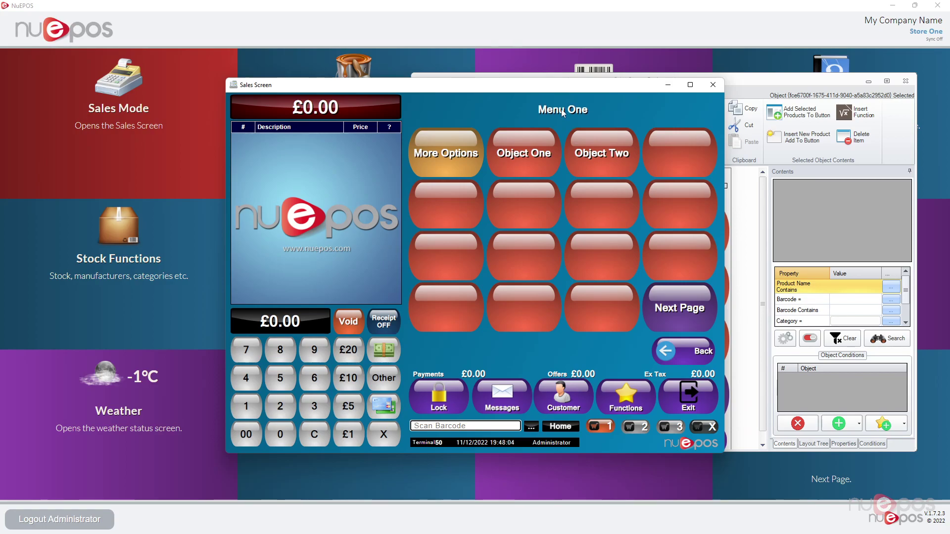
left_click_drag(574, 91, 436, 100)
left_click_drag(643, 84, 559, 40)
Set the Menu One title label to Object Disabled
right_click(509, 142)
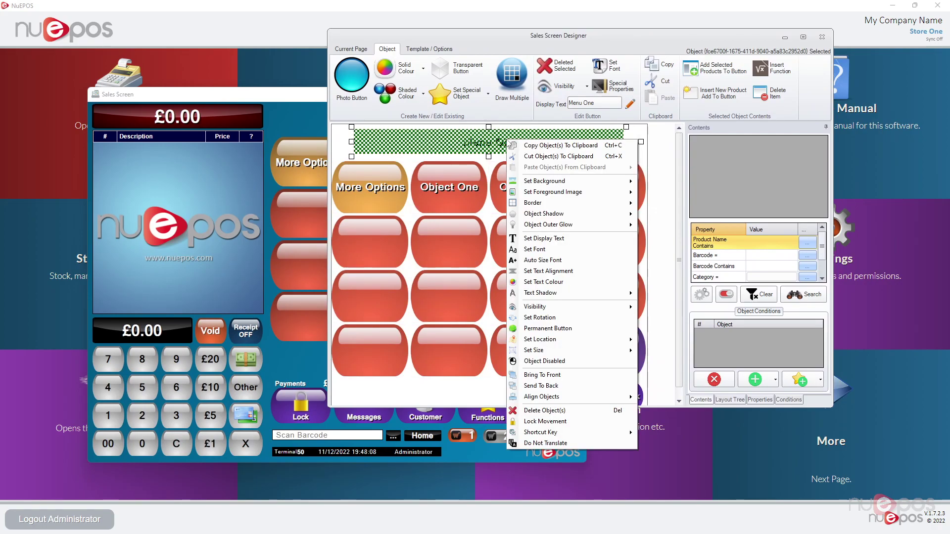
left_click(548, 362)
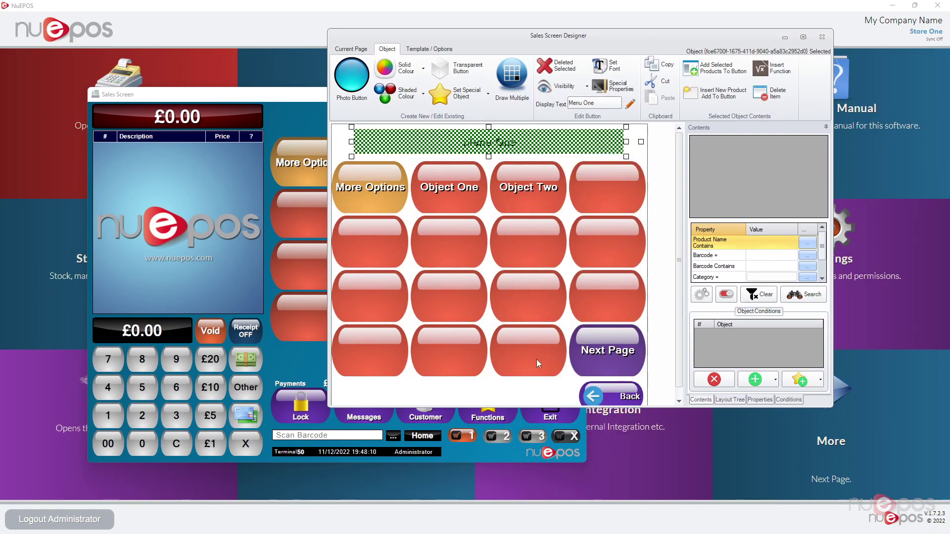
left_click(520, 381)
left_click(490, 142)
Test the page in the sales screen via Back and Menu One, then close it
left_click(292, 109)
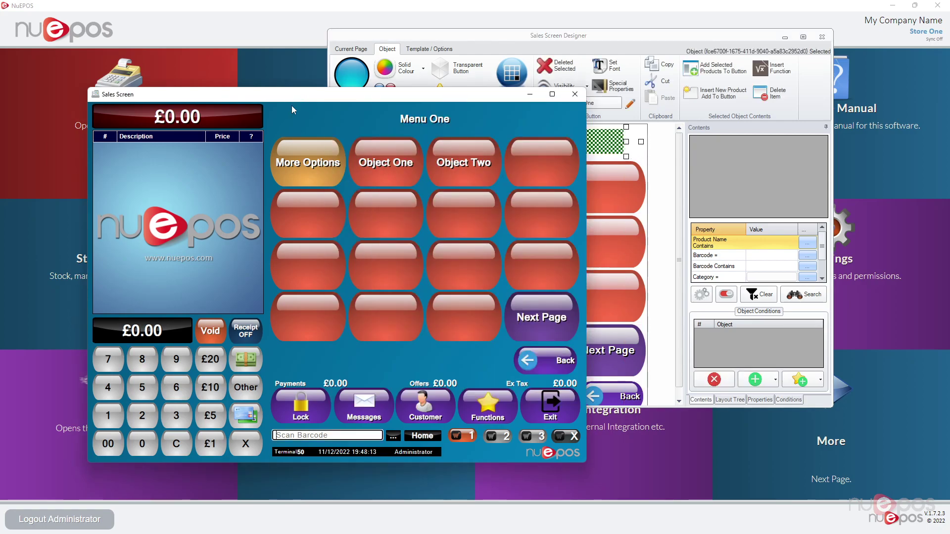
left_click(551, 364)
left_click(333, 130)
left_click(574, 94)
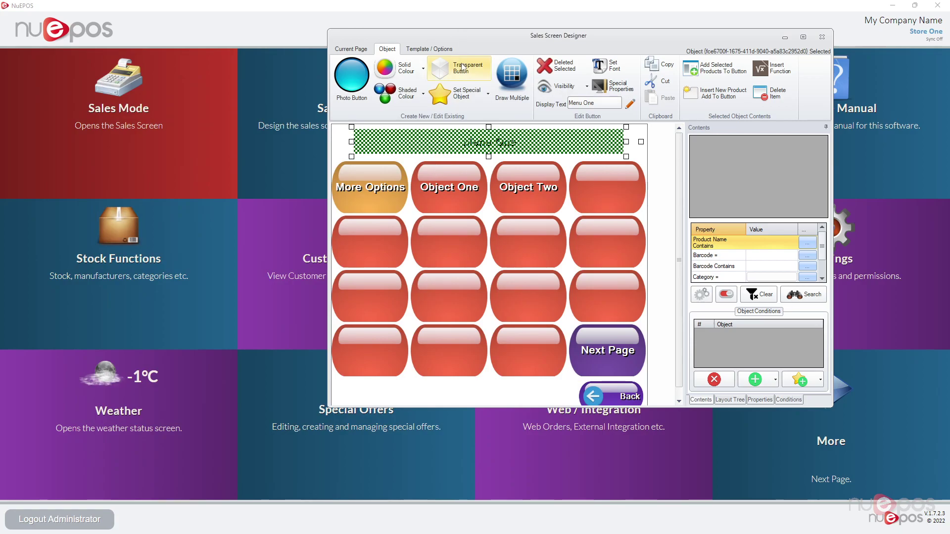
left_click(526, 394)
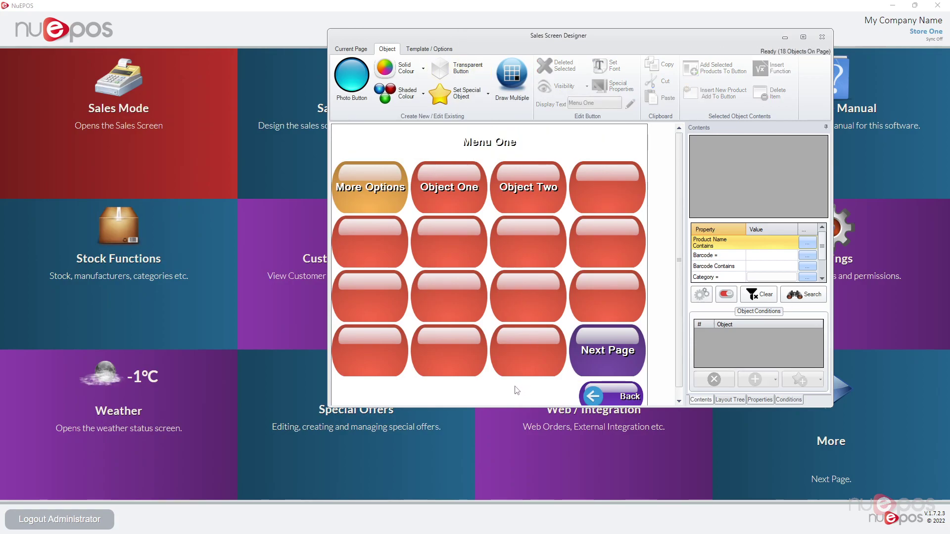
Open the More Options page and label the second orange button 'Item One'
left_click(544, 186)
left_click(592, 190)
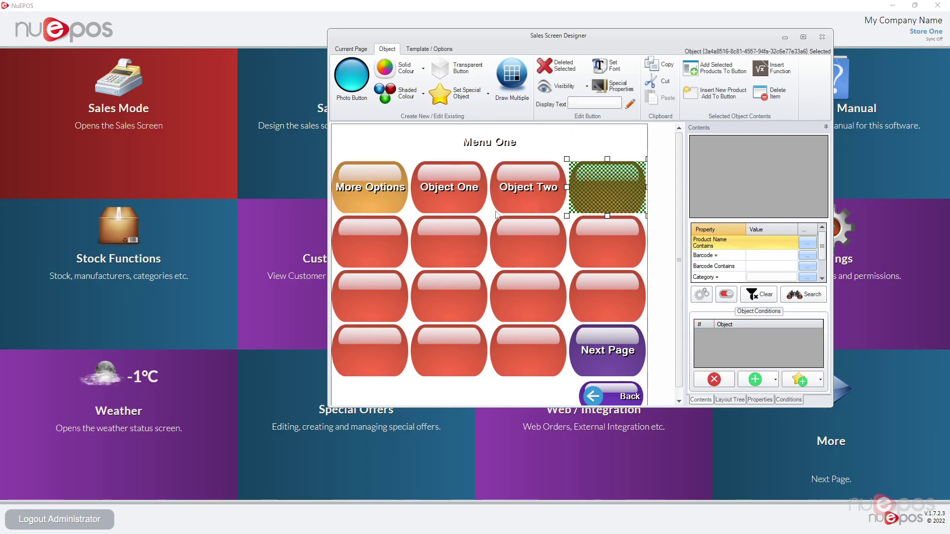
double_click(369, 188)
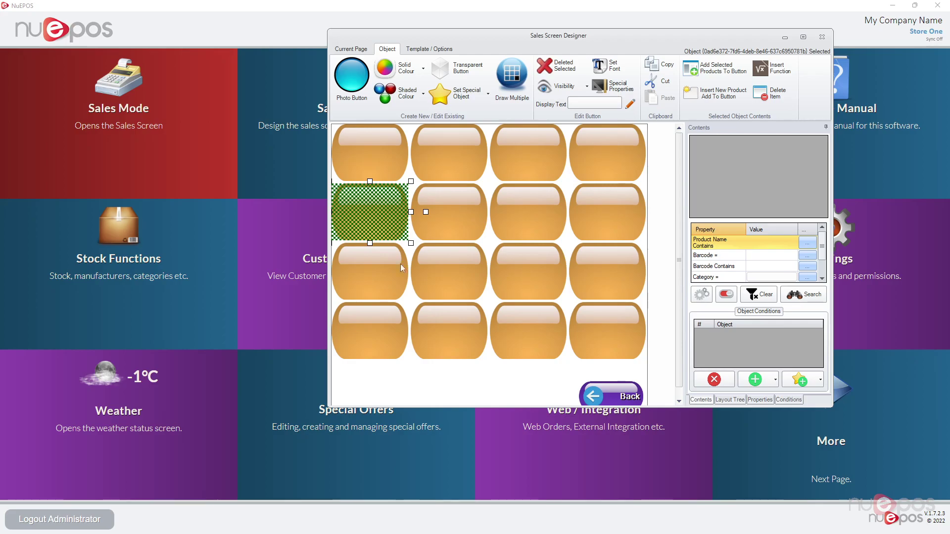
left_click(391, 163)
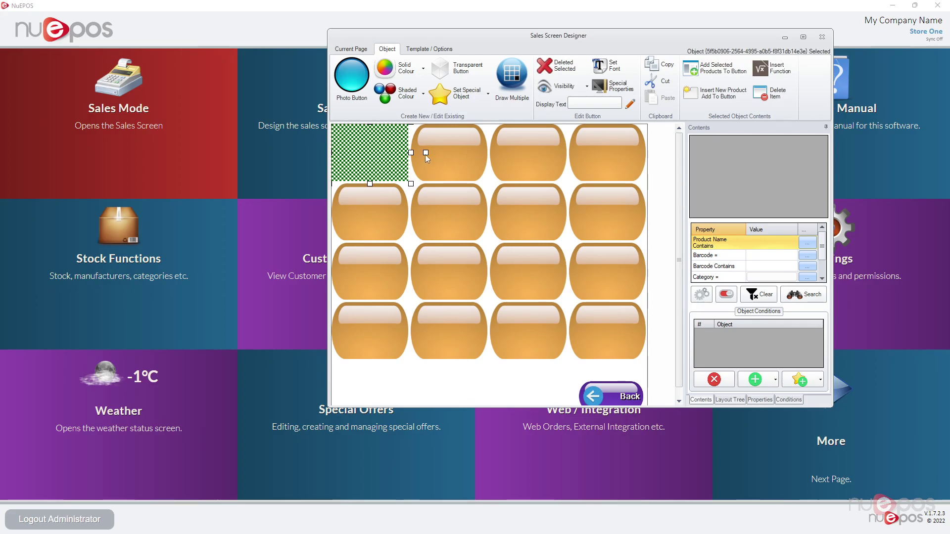
left_click(471, 150)
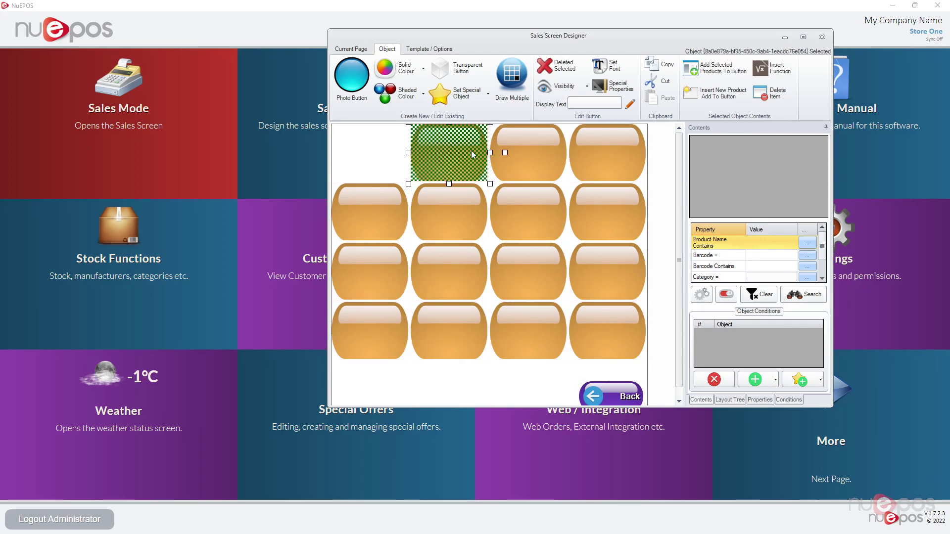
left_click(600, 103)
type("Item One")
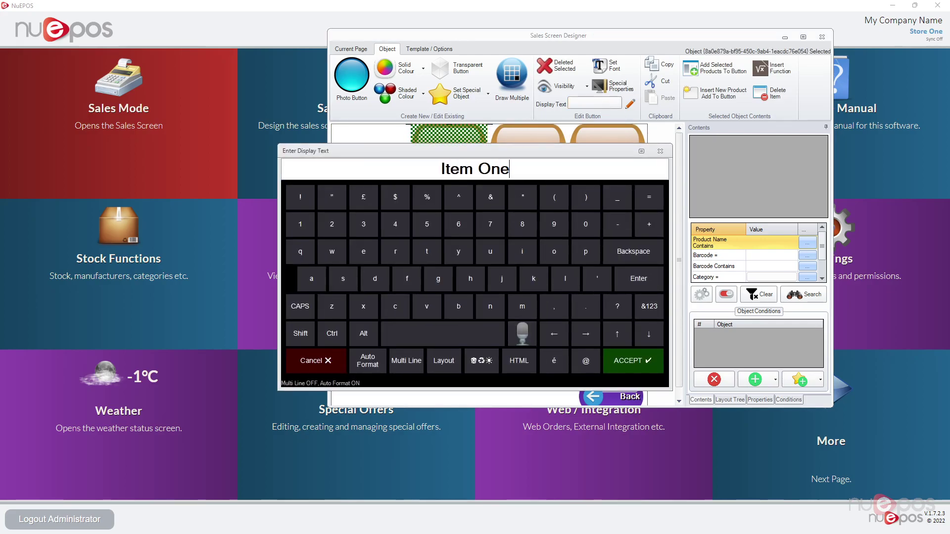
key("Return")
Label the first button 'This Button Contains Some Information About The Product'
left_click(387, 146)
left_click(587, 104)
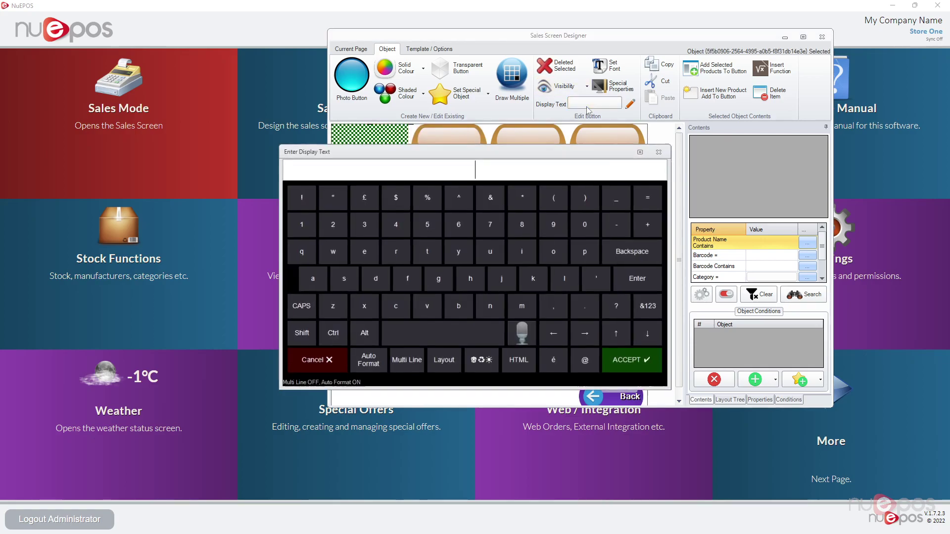
type("This Butto")
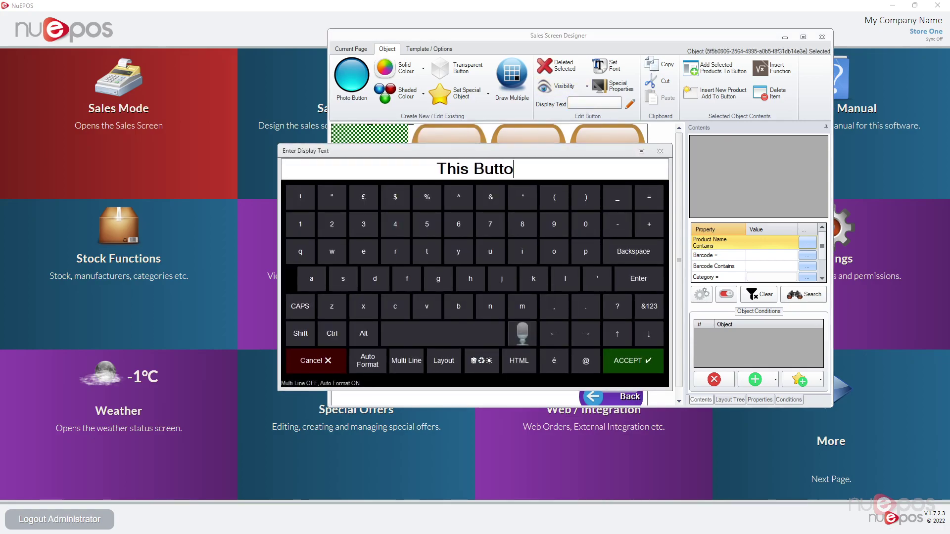
type("n Contains Some Info")
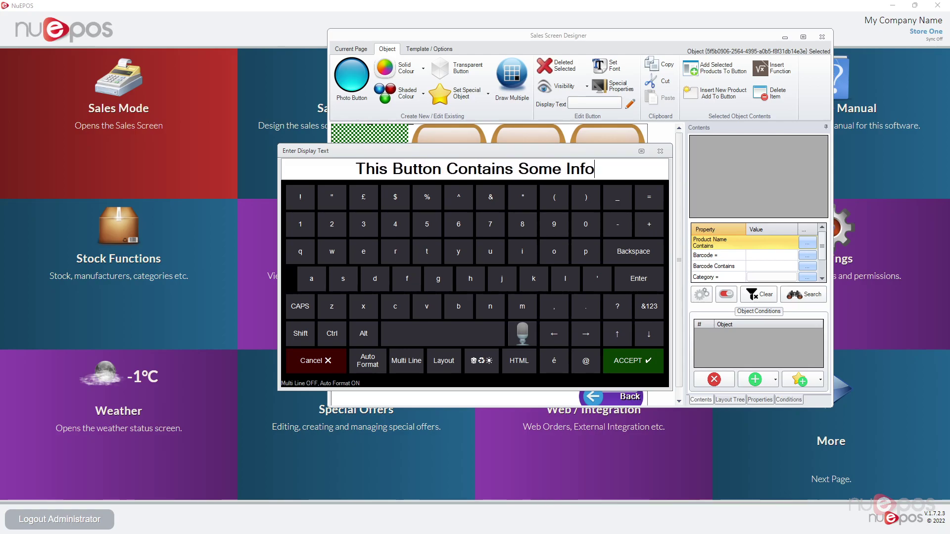
type("rmation About The")
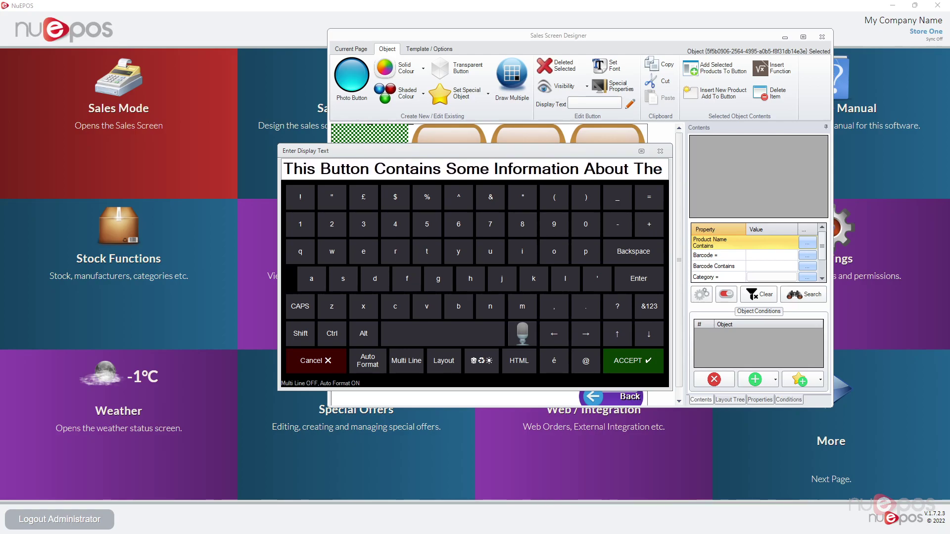
type(" Product")
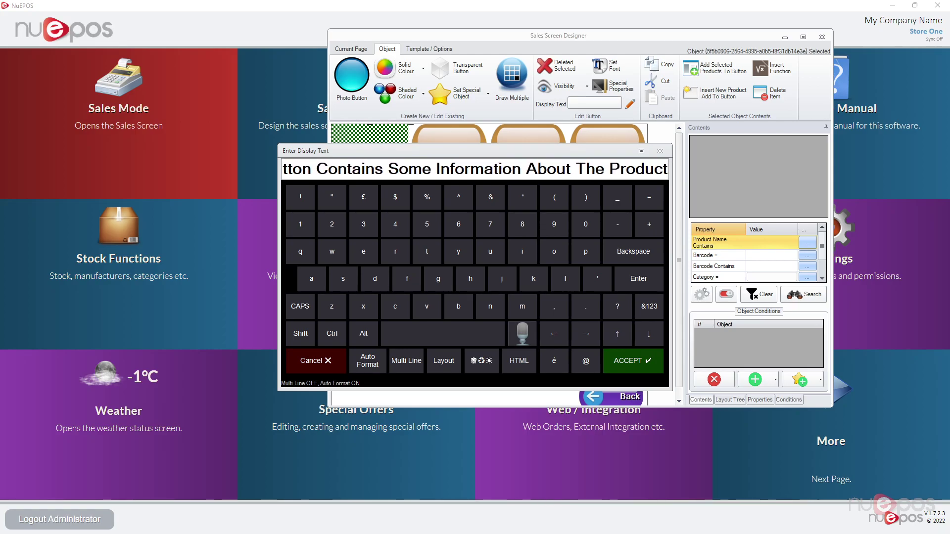
key("Return")
Set the description button's font size to 12
right_click(393, 154)
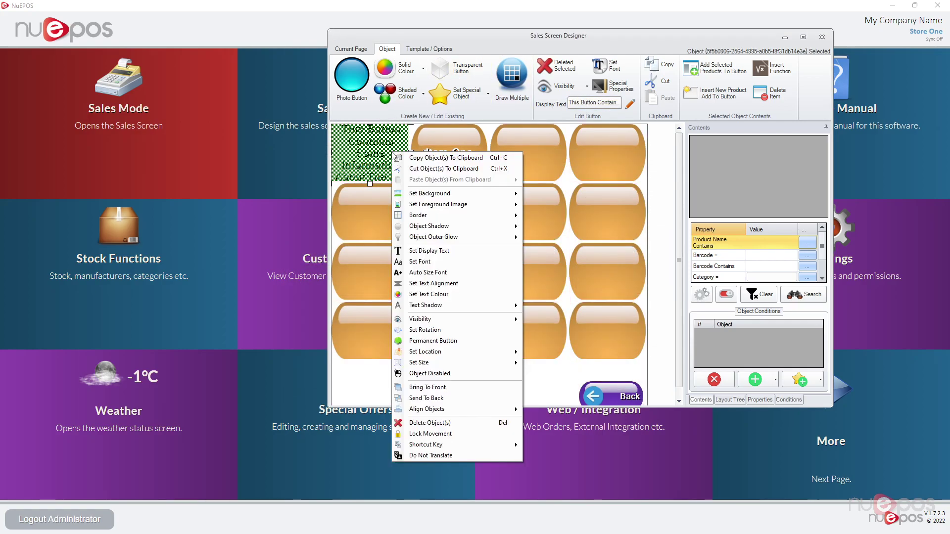
left_click(434, 265)
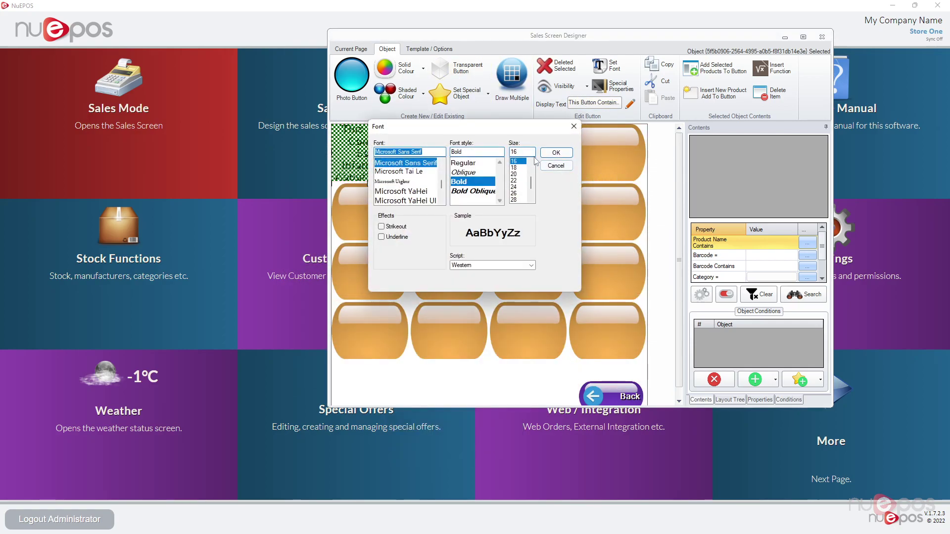
left_click(517, 168)
left_click(555, 152)
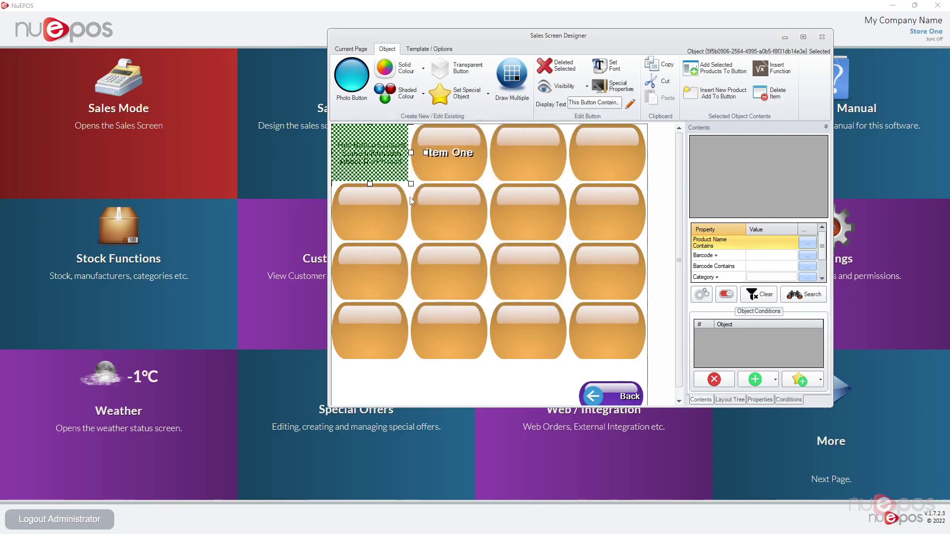
left_click(455, 389)
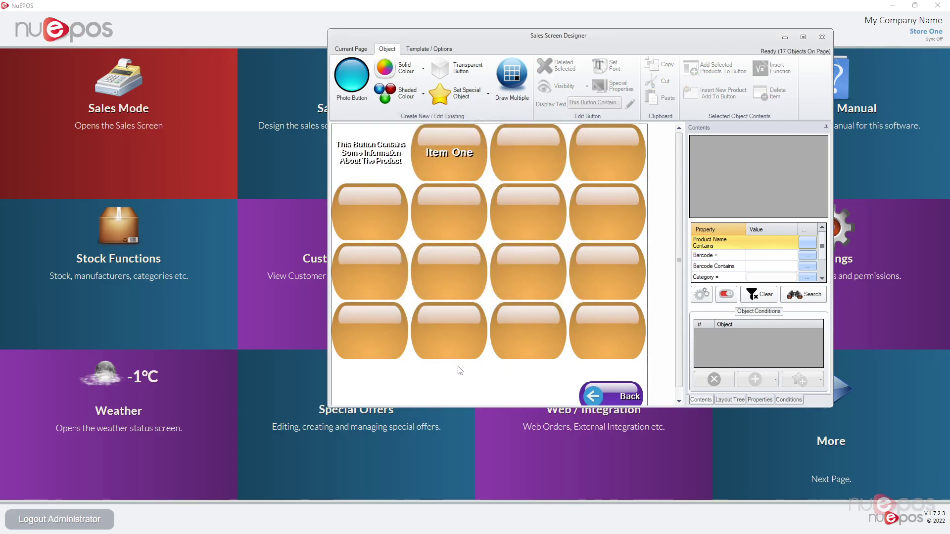
Delete six unwanted buttons, put Item One top-left with the shrunken description beneath it
left_click_drag(460, 372, 342, 188)
key("Delete")
left_click_drag(391, 149, 417, 207)
left_click_drag(440, 163, 371, 166)
left_click_drag(396, 217, 391, 210)
left_click_drag(421, 244, 420, 223)
left_click(394, 212)
left_click(391, 252)
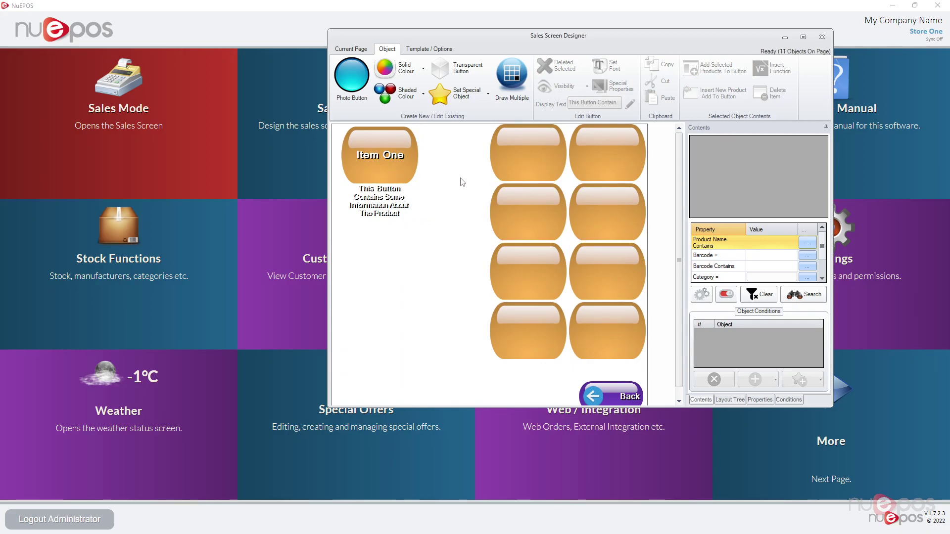
Return to the main sales page and browse Menu One's action menu before dismissing it
key("F2")
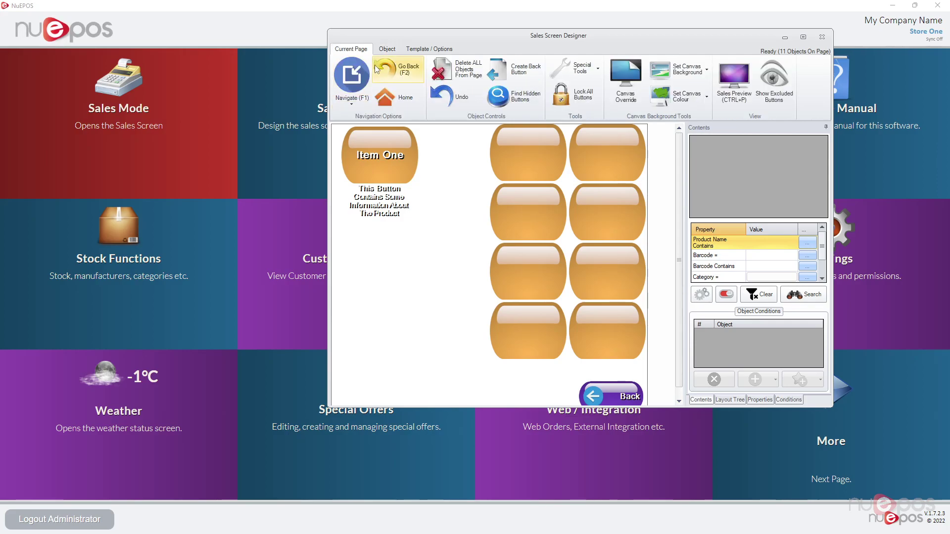
left_click(384, 68)
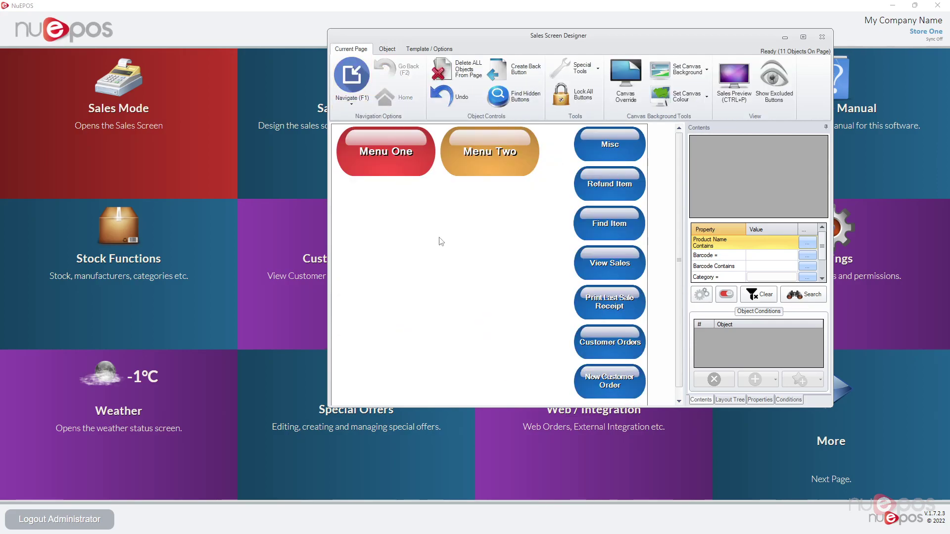
right_click(400, 170)
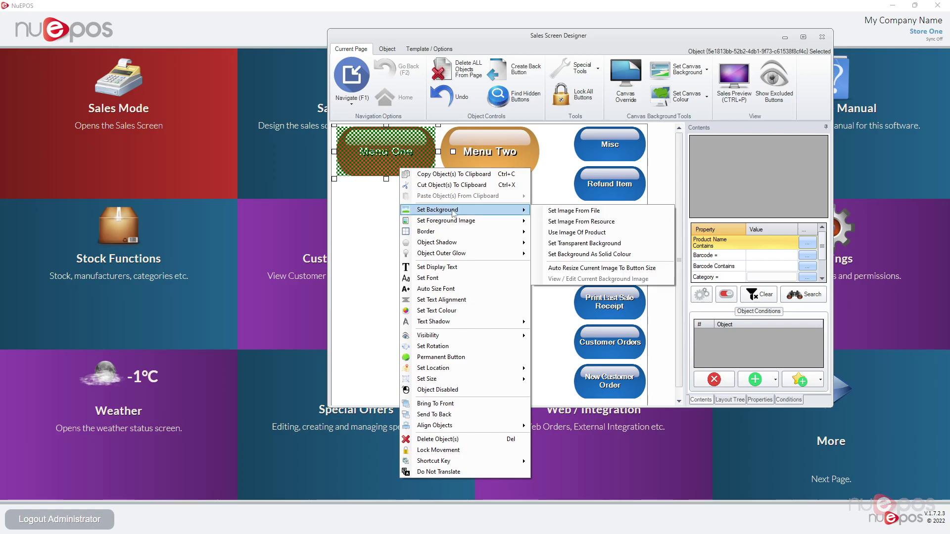
mouse_move(467, 223)
mouse_move(466, 223)
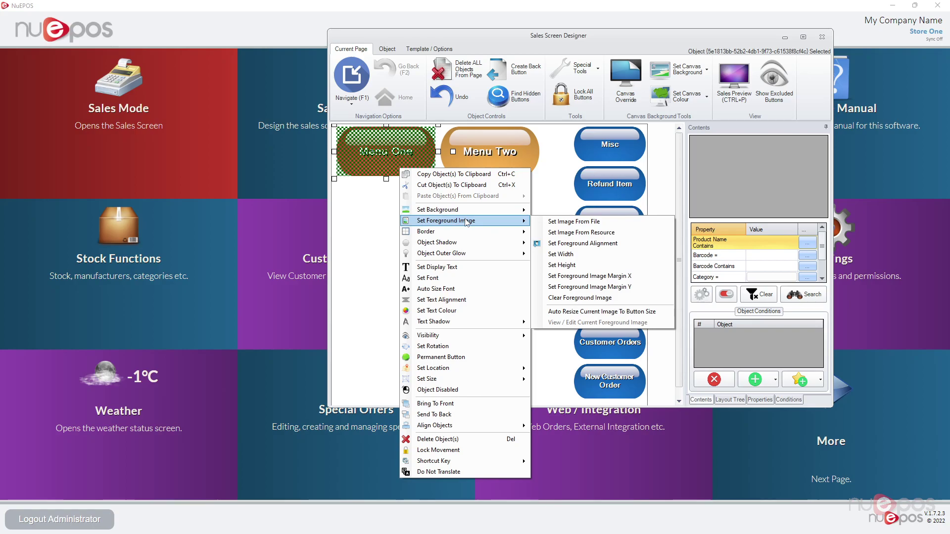
left_click(389, 219)
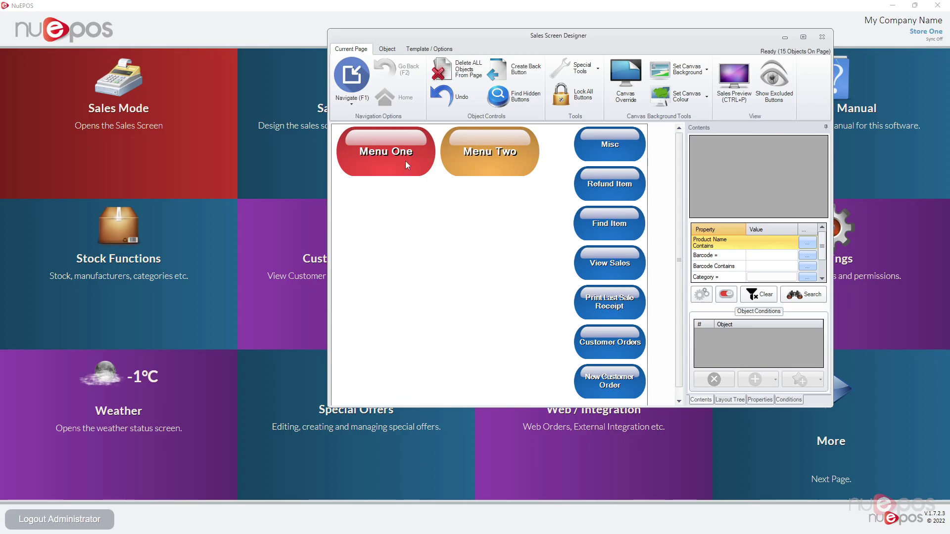
Add a light green Photo Button labelled 'Dog' beneath the Menu One button
left_click(387, 49)
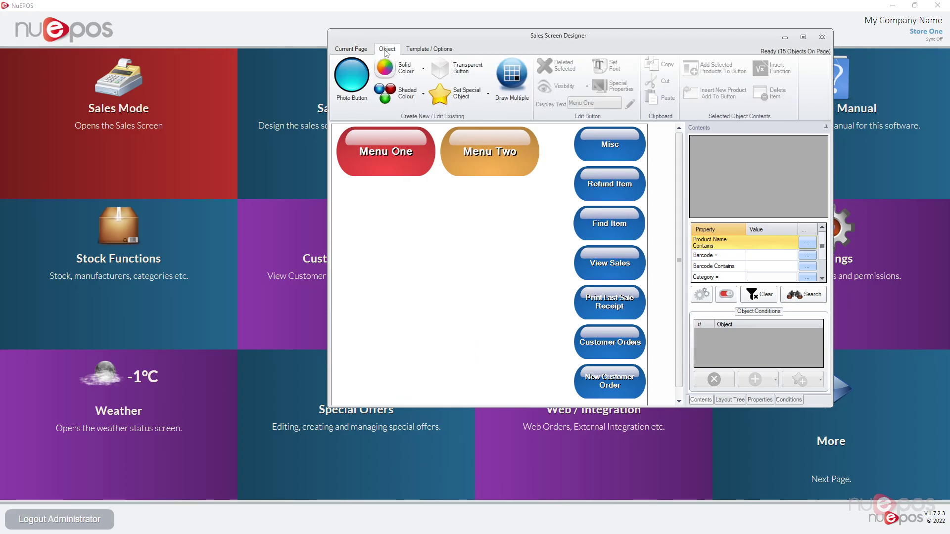
left_click(345, 80)
scroll(447, 287, "down", 3)
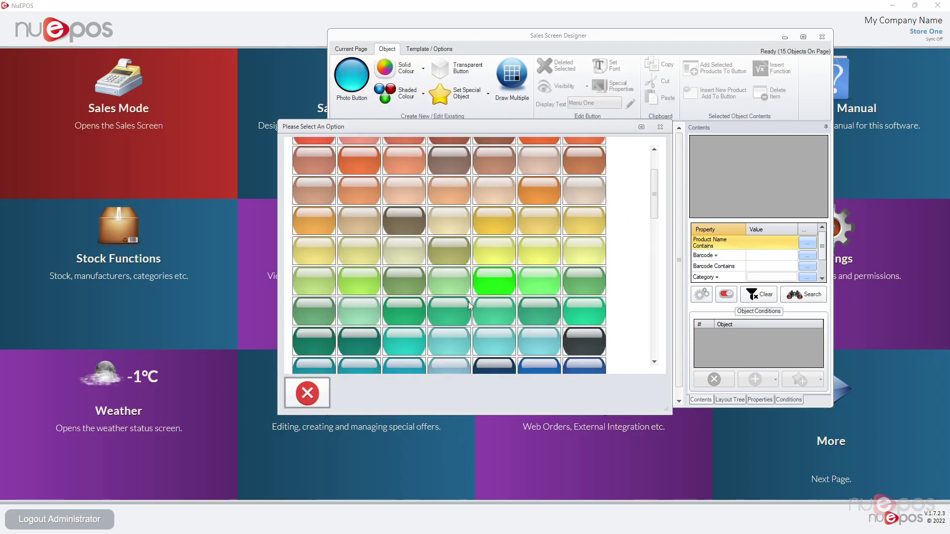
left_click(447, 287)
left_click_drag(448, 206, 403, 213)
left_click(602, 101)
type("Dog")
key("Return")
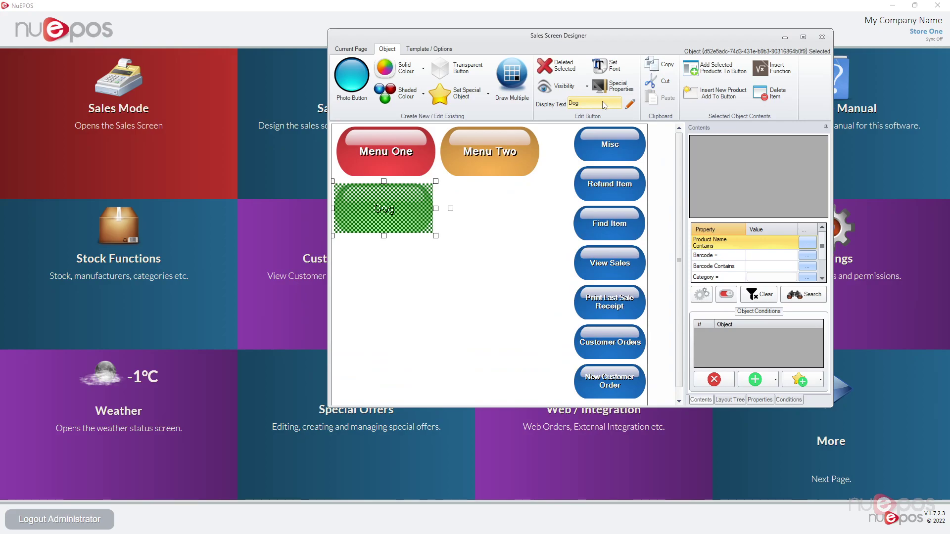
left_click(432, 288)
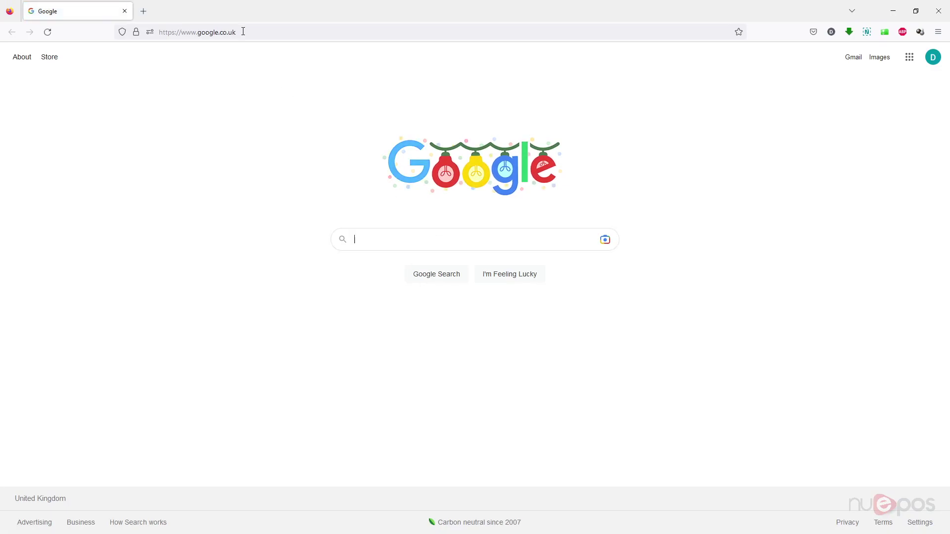
left_click(242, 31)
type("www.iconarchive.com")
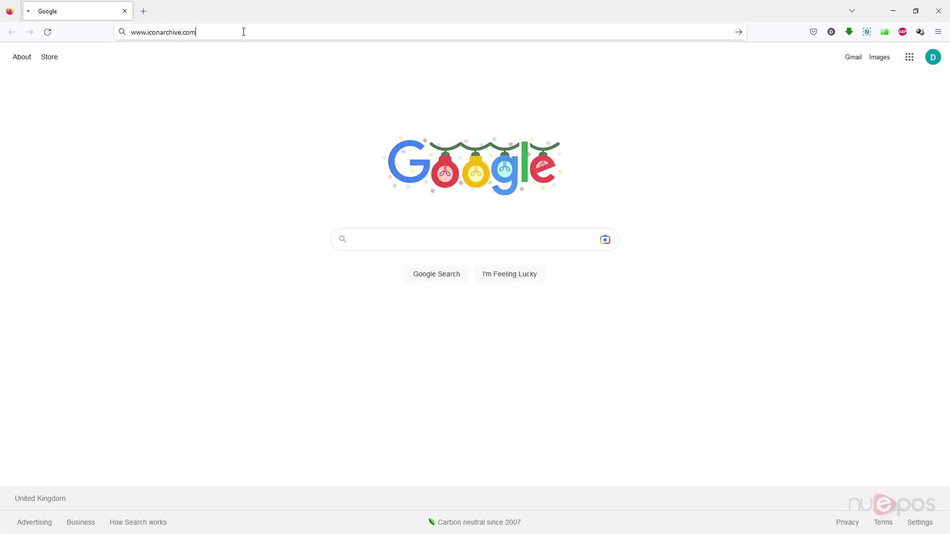
key("Return")
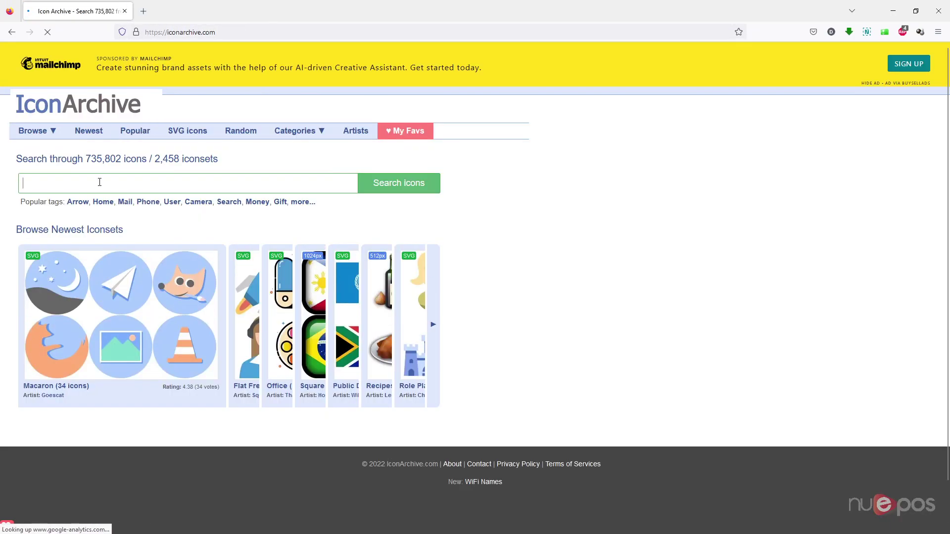
left_click(100, 182)
type("puppy")
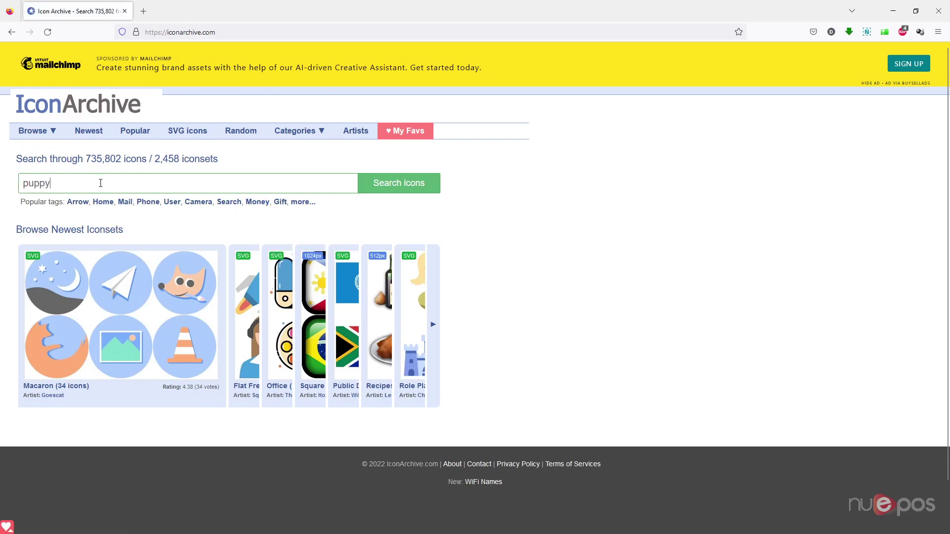
key("Return")
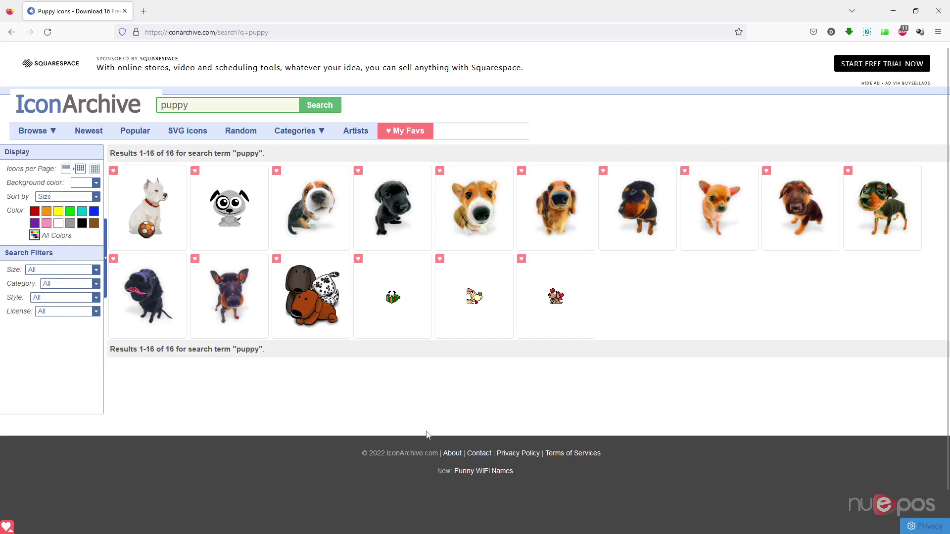
left_click(392, 211)
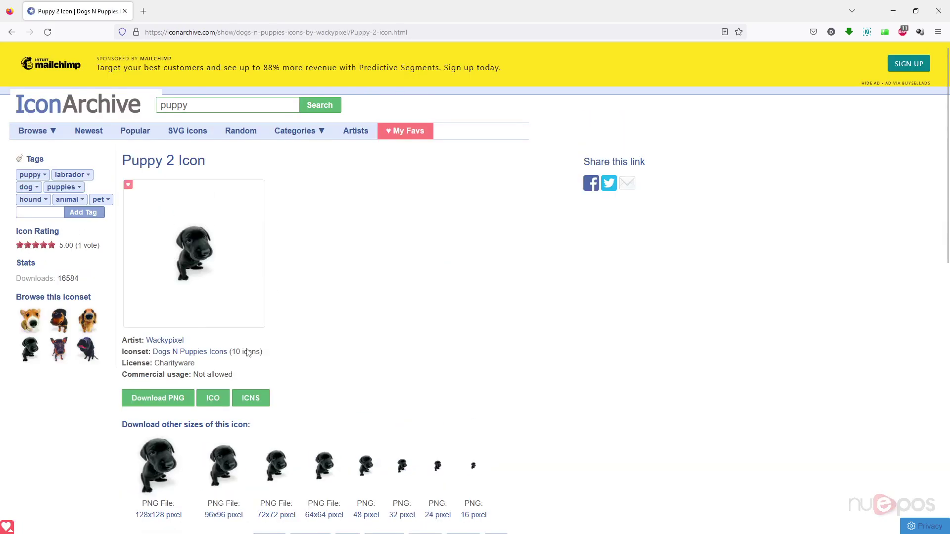
scroll(222, 402, "down", 3)
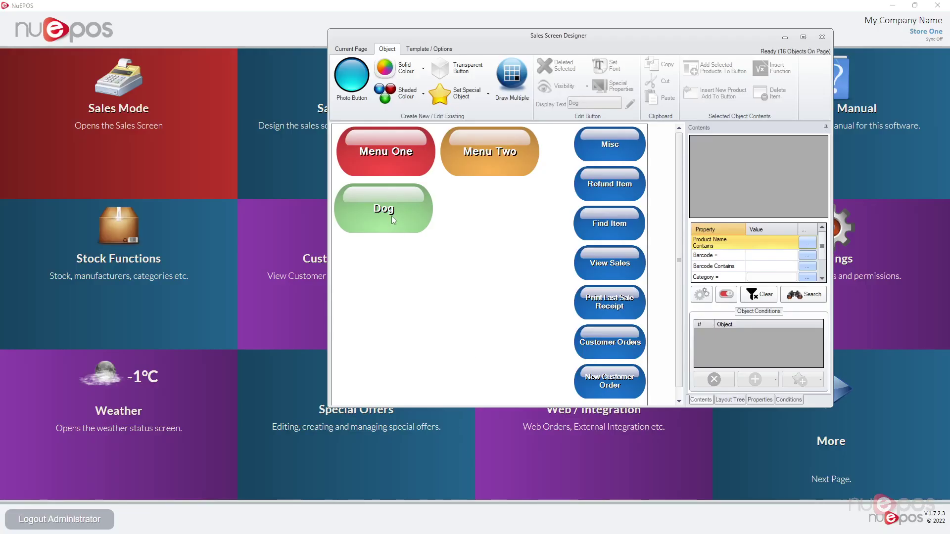
Select the Dog button and show its properties, scrolled down to the Height row
left_click(397, 229)
left_click(758, 399)
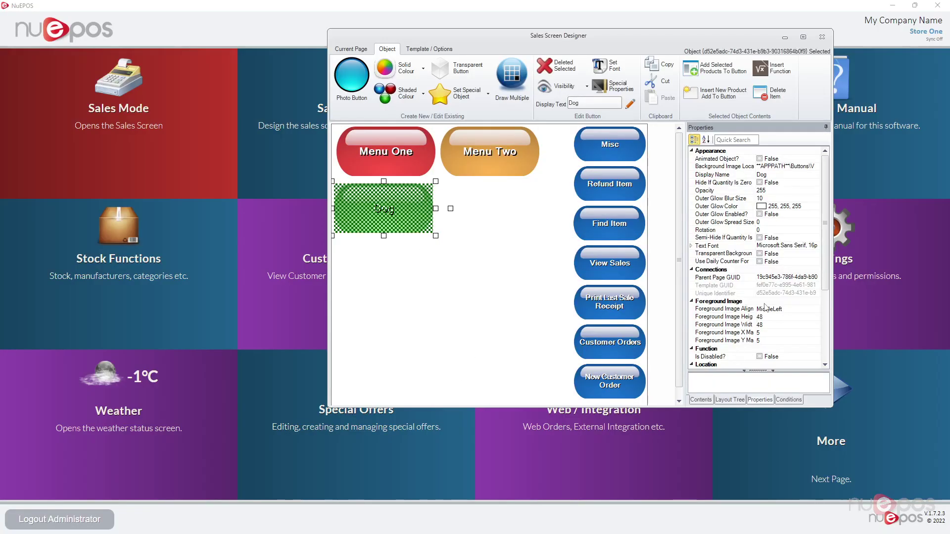
scroll(757, 382, "down", 5)
left_click(770, 350)
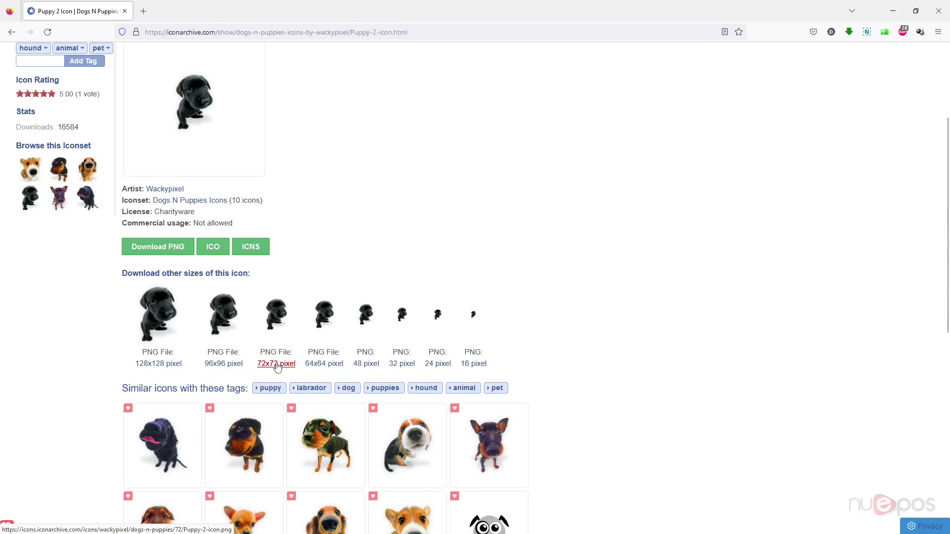
Open the 72x72 Puppy 2 image and save it to the Desktop as Puppy-2-icon.png
left_click(276, 364)
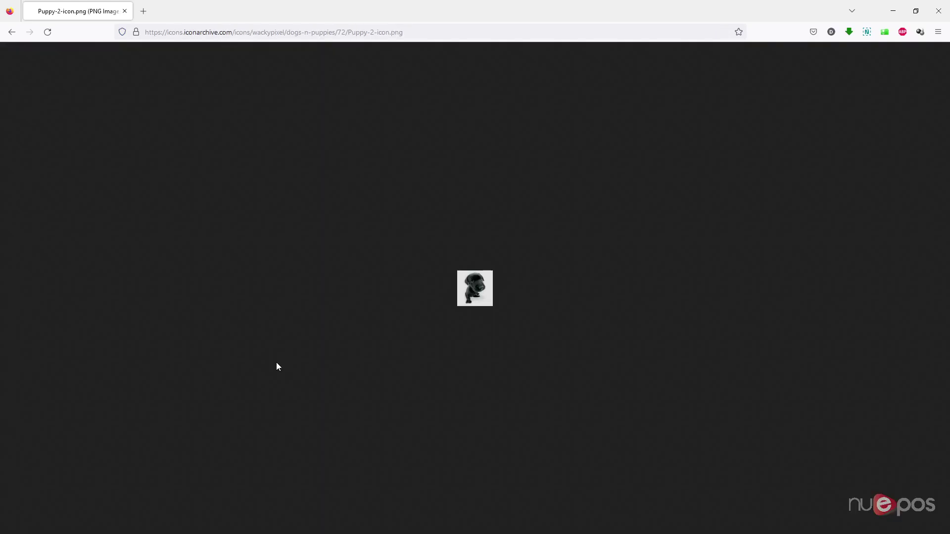
right_click(466, 289)
left_click(531, 298)
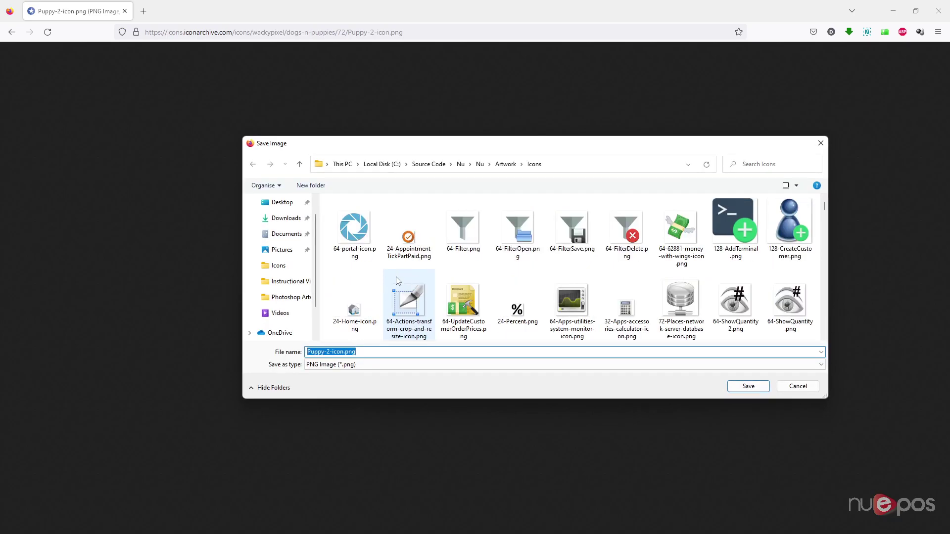
left_click(281, 203)
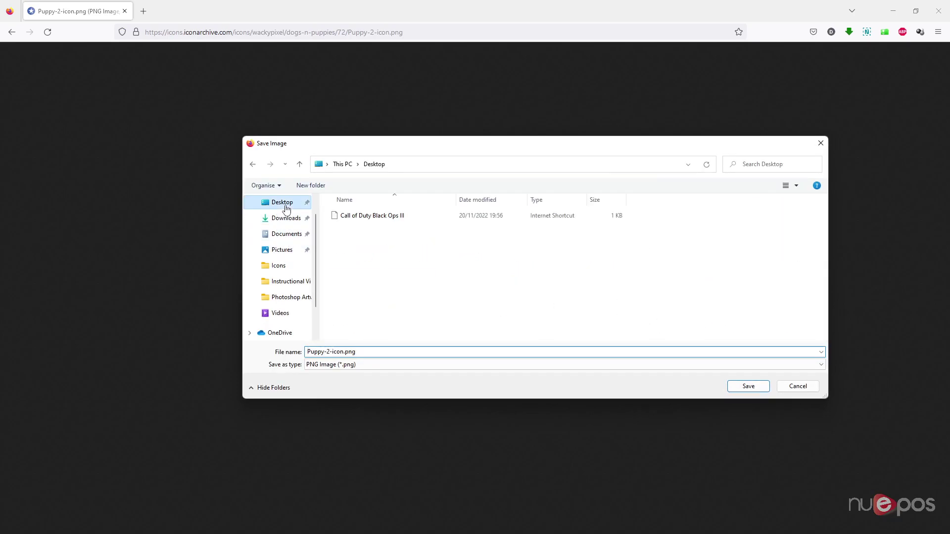
left_click(735, 389)
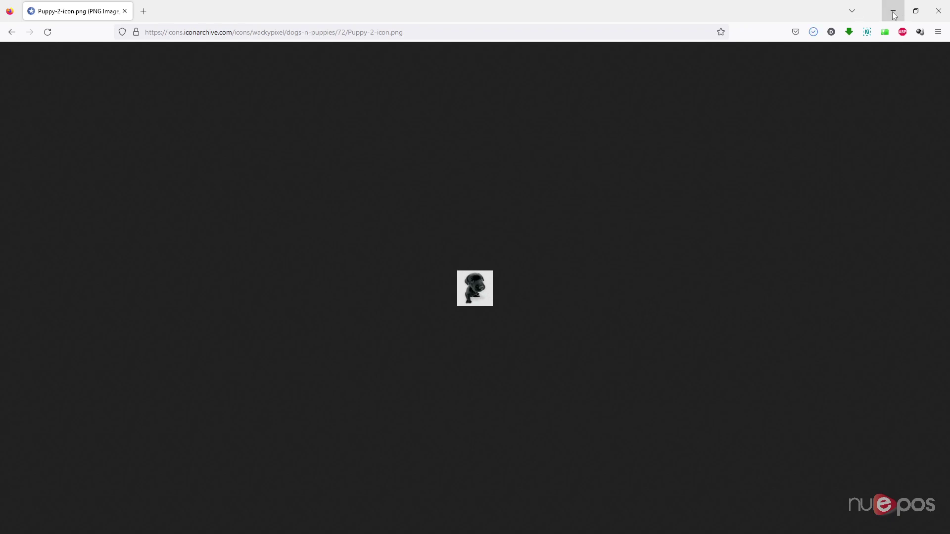
Minimize the browser and set Desktop file Puppy-2-icon.png as the Dog button's foreground image
left_click(894, 15)
right_click(393, 211)
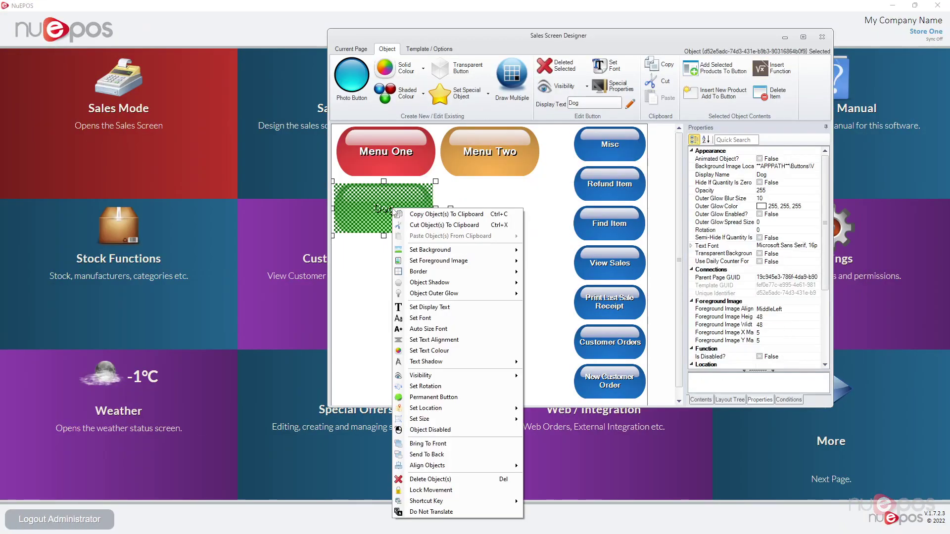
mouse_move(456, 264)
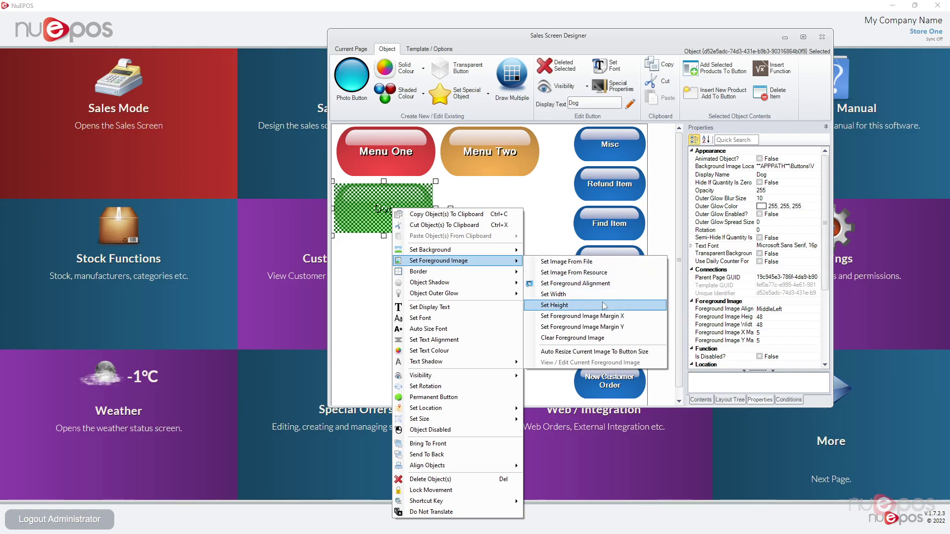
left_click(570, 262)
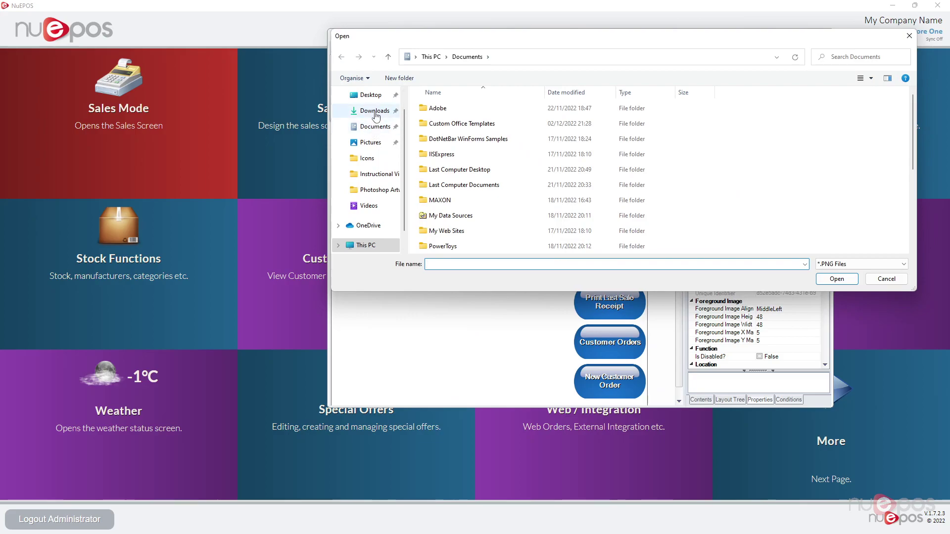
left_click(375, 111)
left_click(371, 94)
double_click(496, 119)
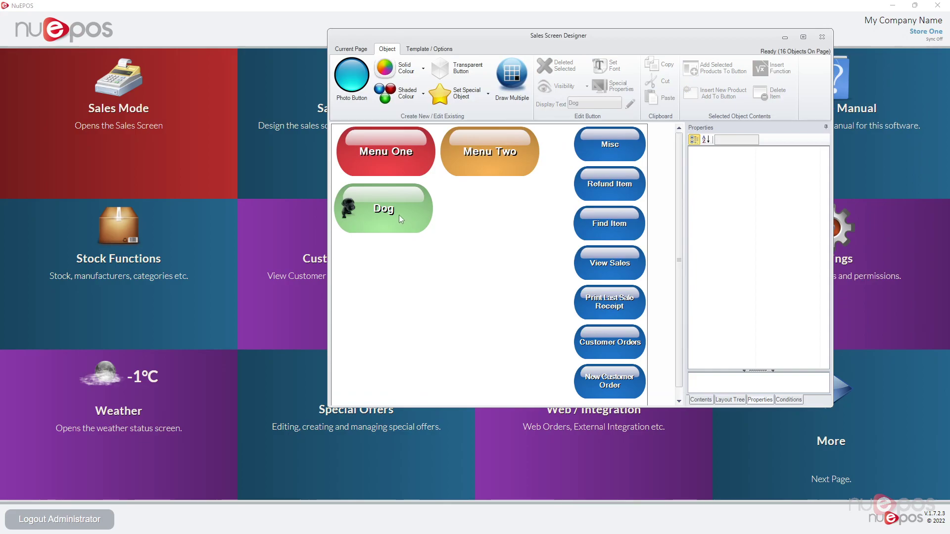
Set the Dog button's foreground image width and height both to 0
right_click(393, 211)
mouse_move(457, 263)
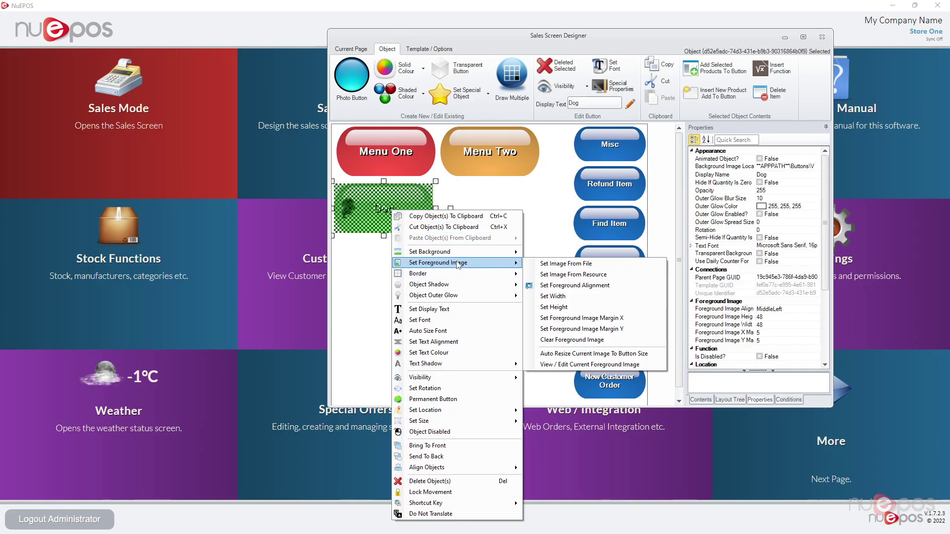
left_click(564, 297)
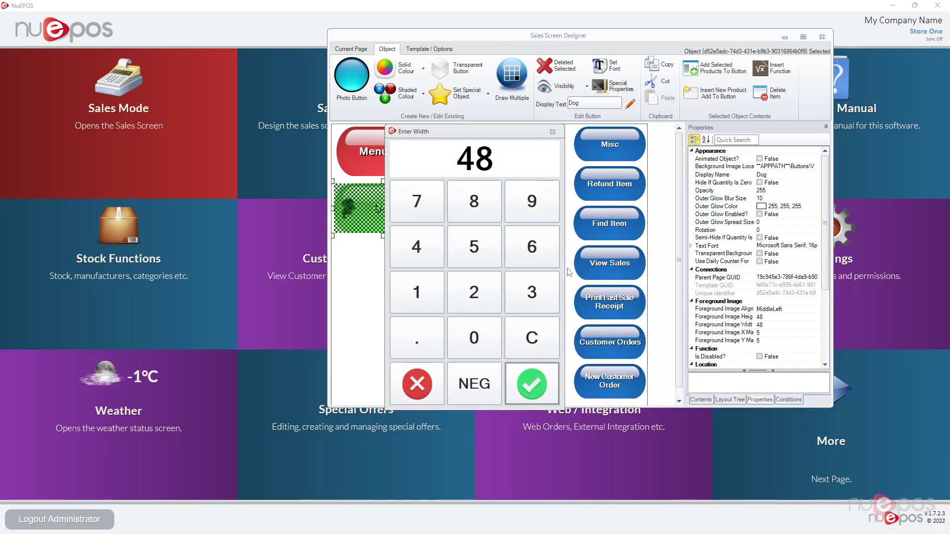
type("0")
key("Return")
right_click(398, 204)
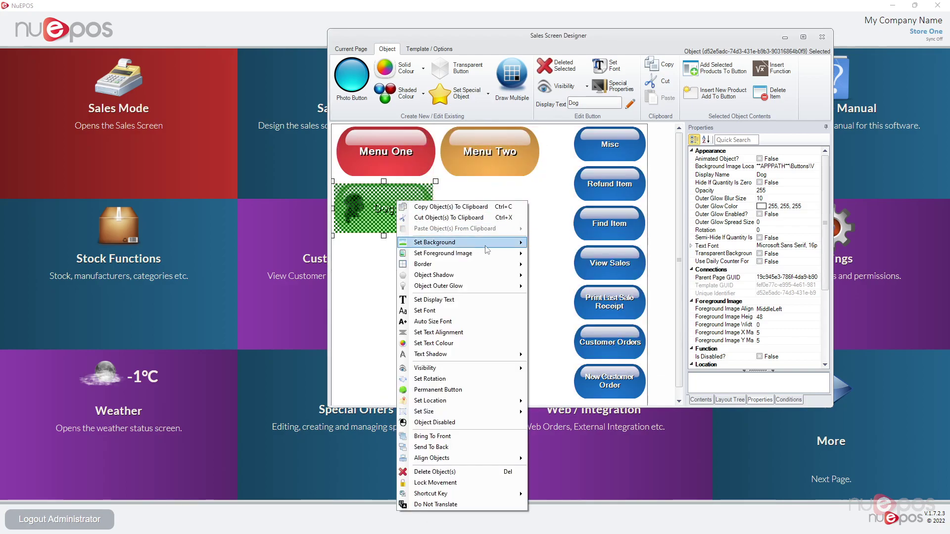
mouse_move(485, 252)
left_click(604, 298)
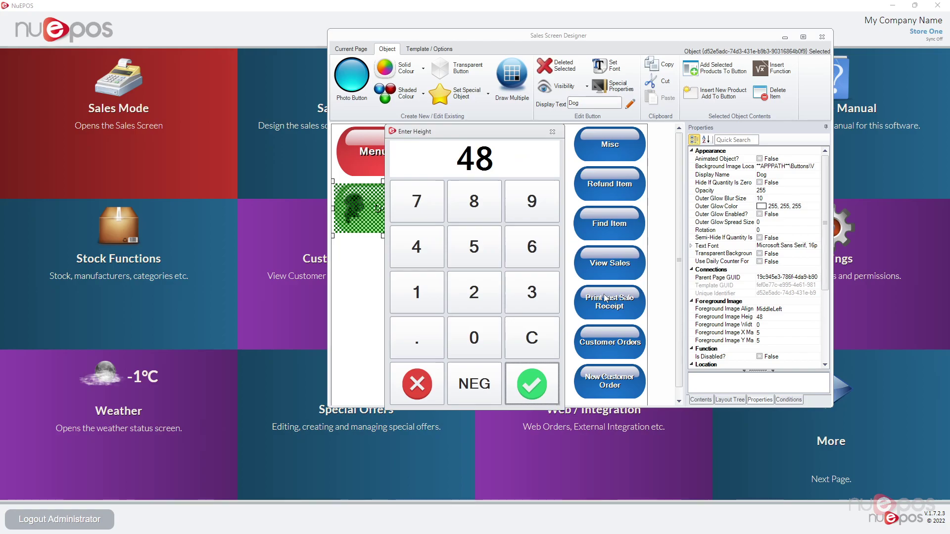
type("0")
key("Return")
left_click(485, 282)
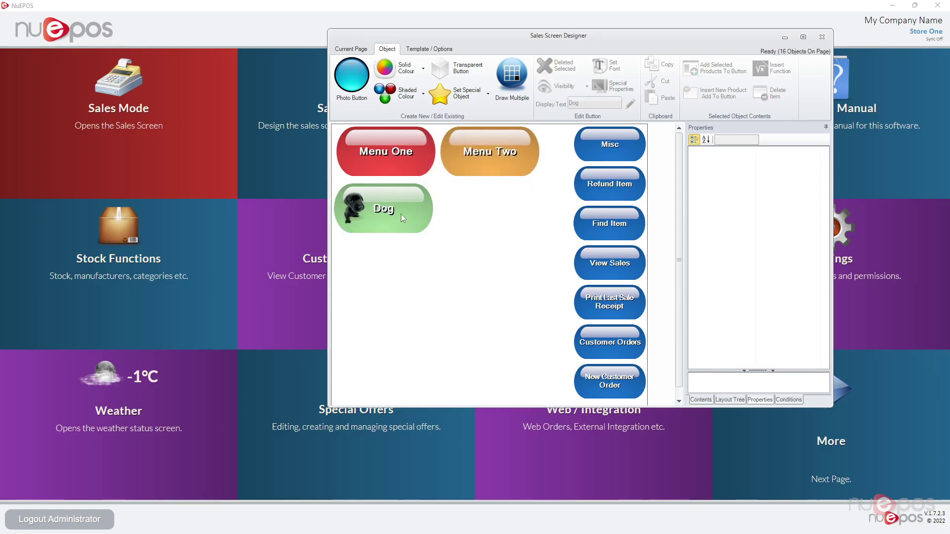
Set the Dog button's text alignment to Center - Right
left_click(384, 221)
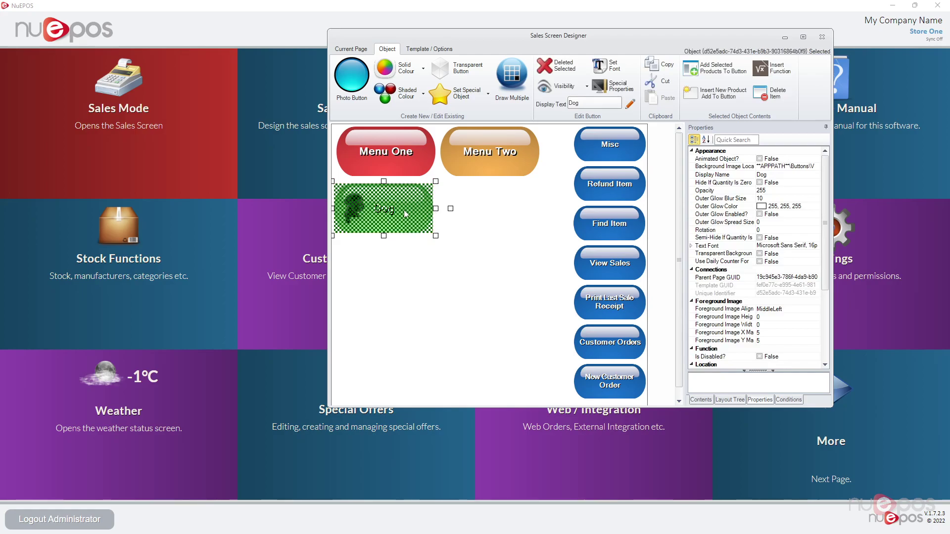
right_click(405, 214)
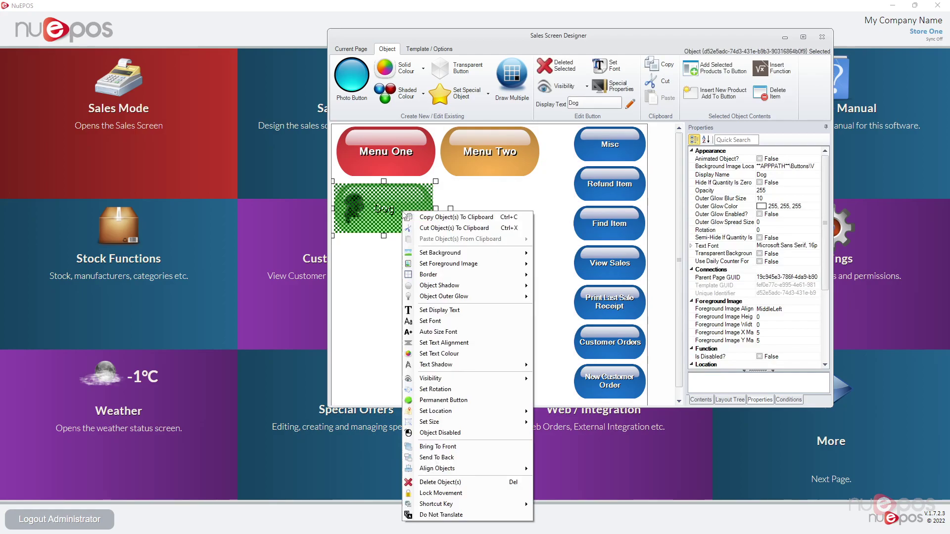
left_click(449, 342)
left_click(434, 227)
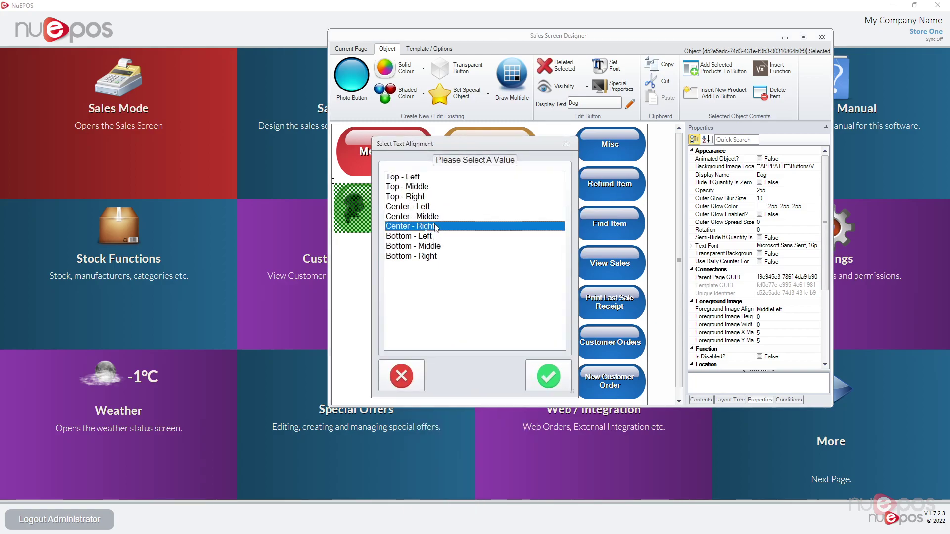
left_click(547, 375)
left_click(416, 267)
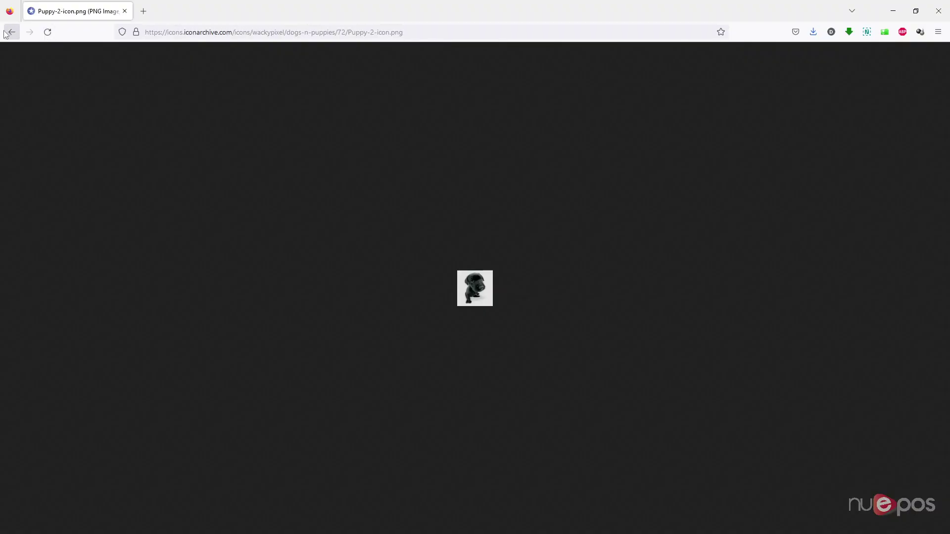
Return to the puppy search results and save the 72x72 Puppy 4 icon as Puppy-4-icon.png
left_click(11, 31)
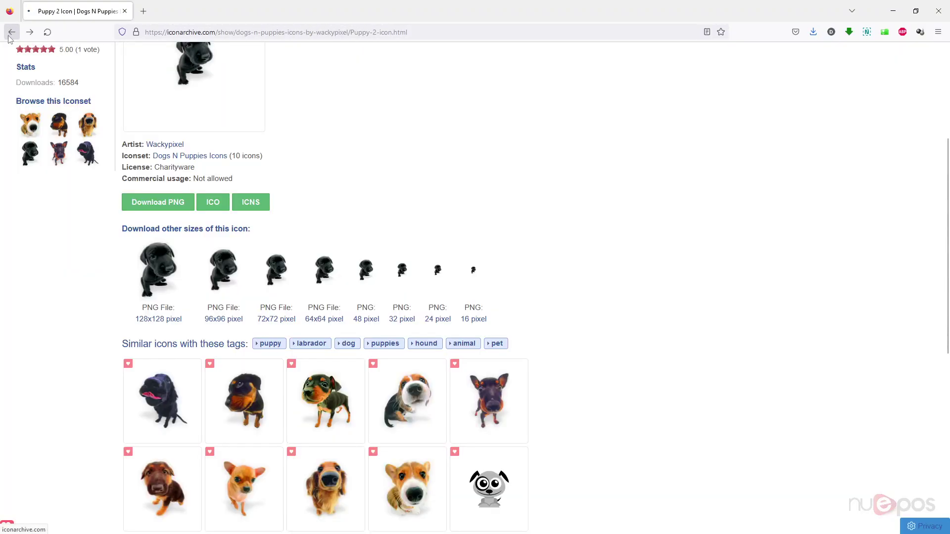
left_click(9, 34)
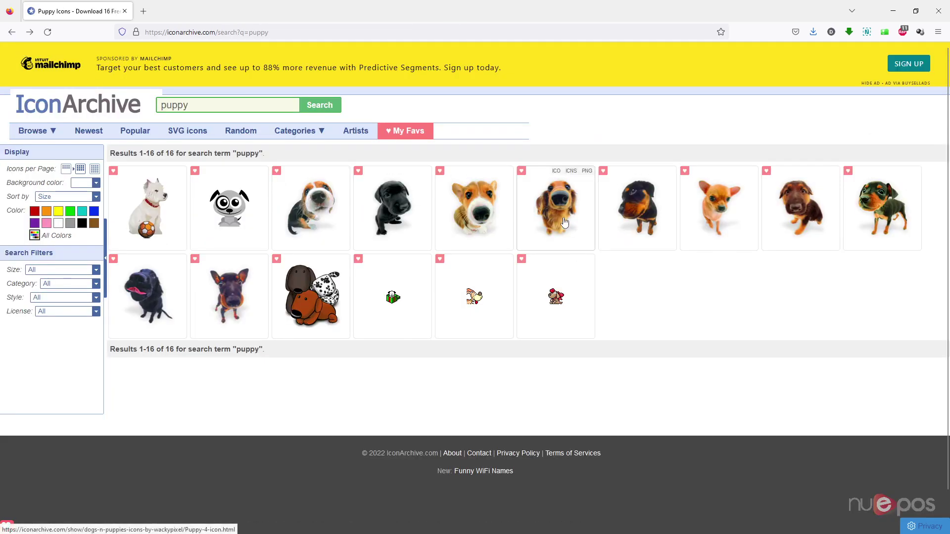
left_click(563, 223)
scroll(279, 469, "down", 1)
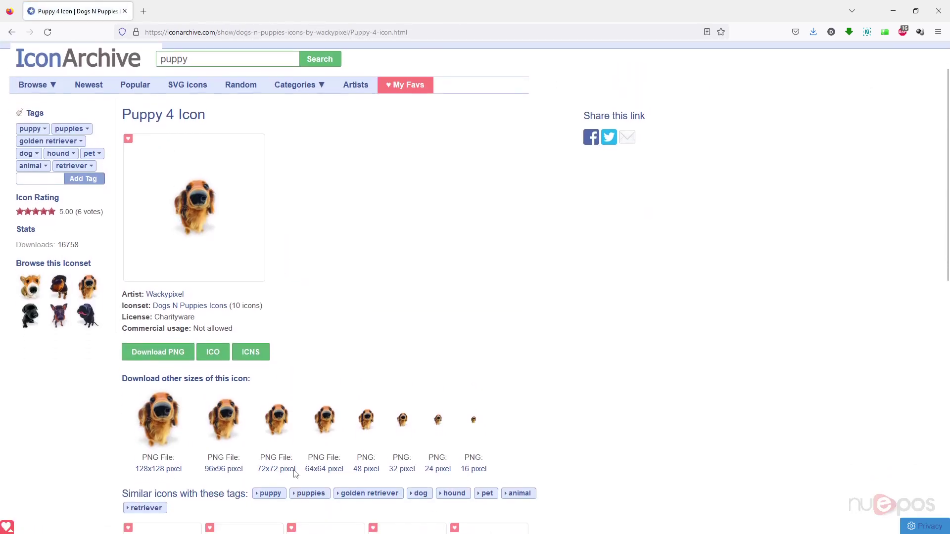
left_click(276, 465)
right_click(474, 290)
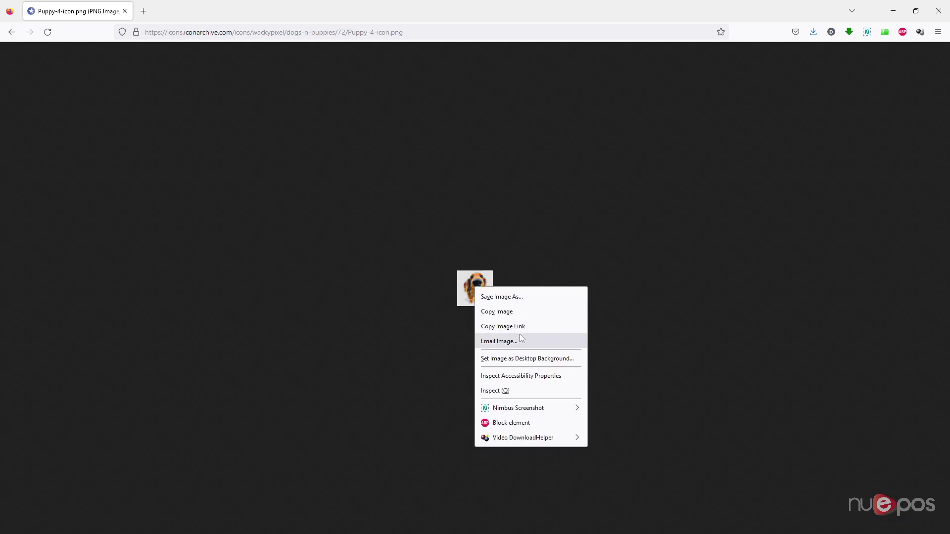
left_click(522, 297)
left_click(747, 386)
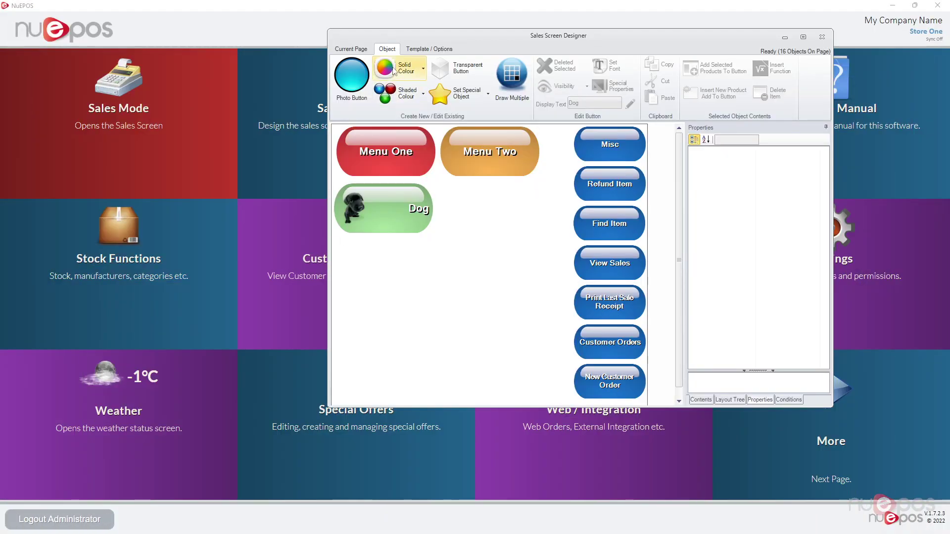
Add a light-green glossy button below Menu Two, narrower and taller
left_click(395, 70)
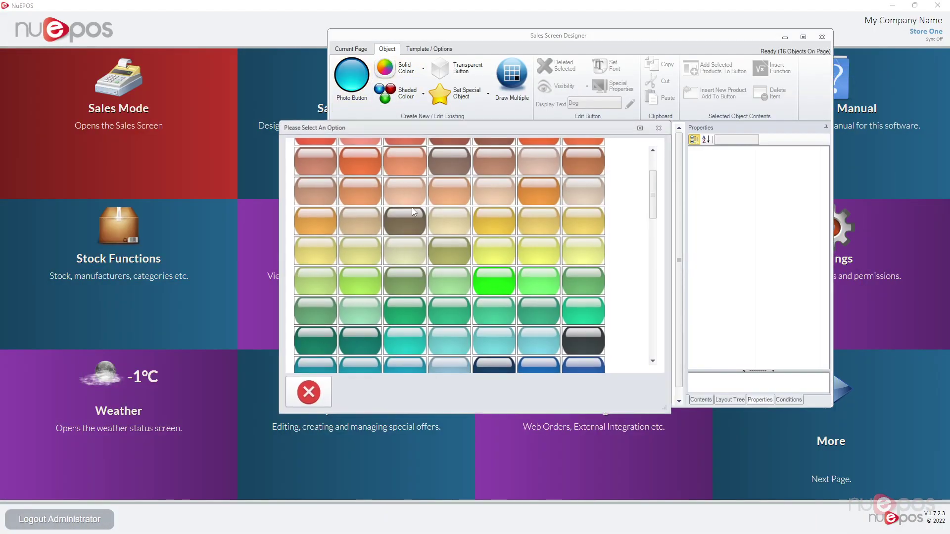
left_click(482, 284)
left_click(367, 86)
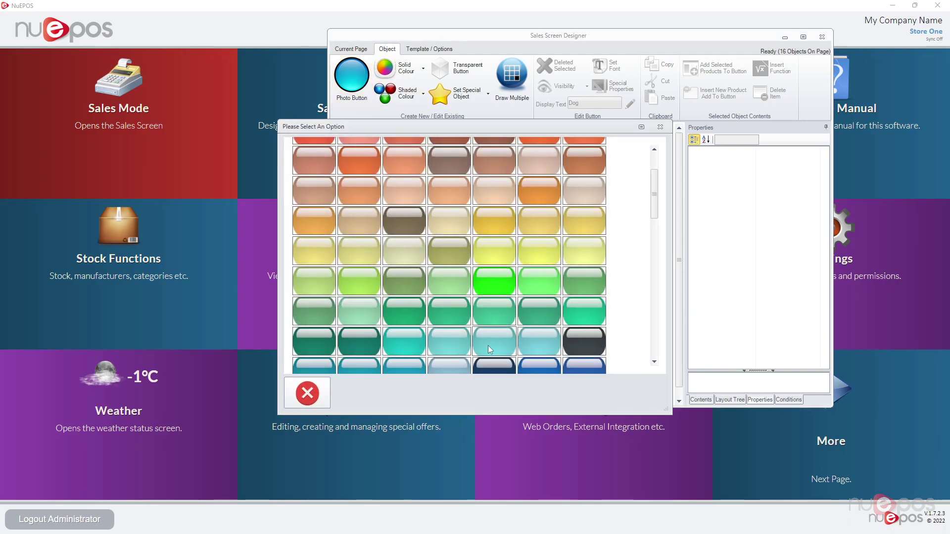
left_click(354, 282)
left_click_drag(416, 215, 488, 254)
left_click_drag(548, 280, 529, 302)
left_click(526, 344)
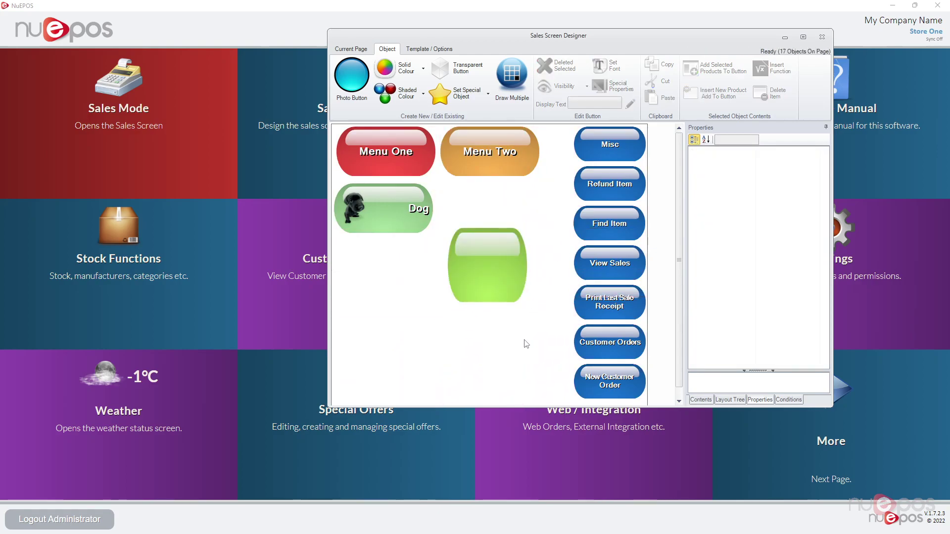
left_click(489, 253)
Set a puppy image file as the new green button's foreground image
right_click(490, 253)
mouse_move(549, 277)
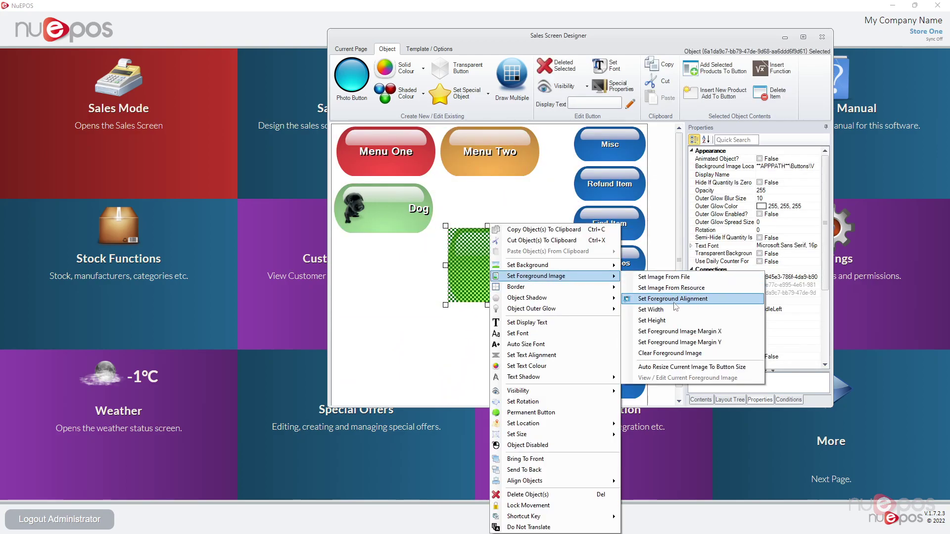
left_click(664, 277)
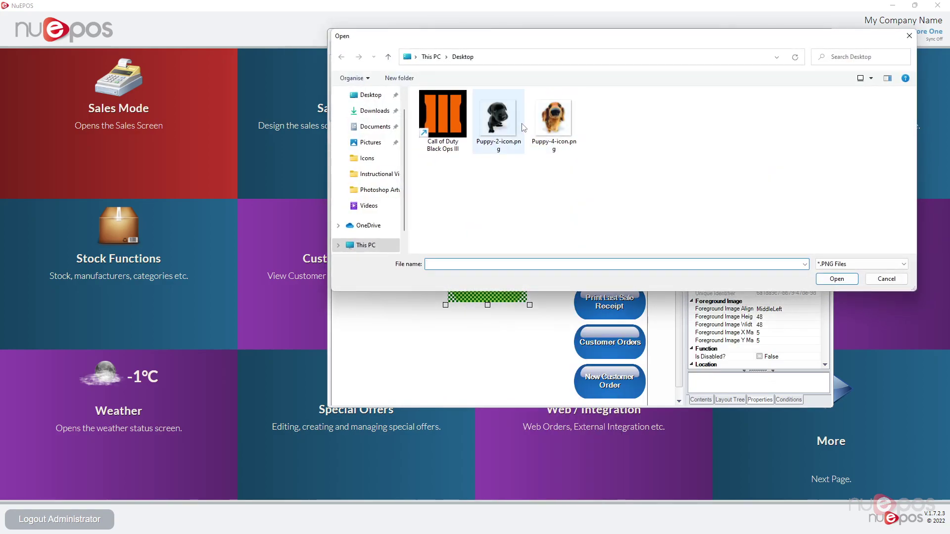
double_click(526, 124)
Set the button's foreground image width and height to 0 and shrink the button
right_click(498, 224)
mouse_move(577, 277)
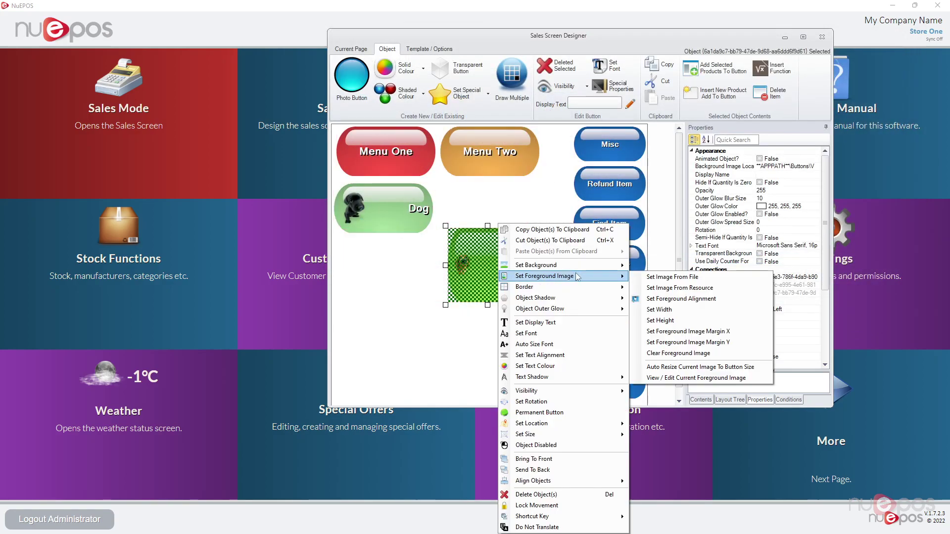
left_click(710, 310)
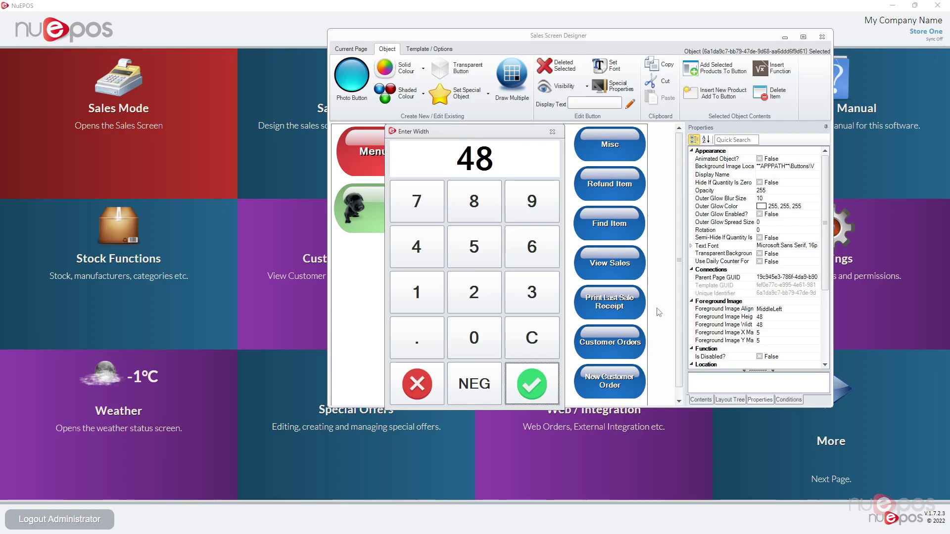
type("0")
key("Return")
right_click(487, 253)
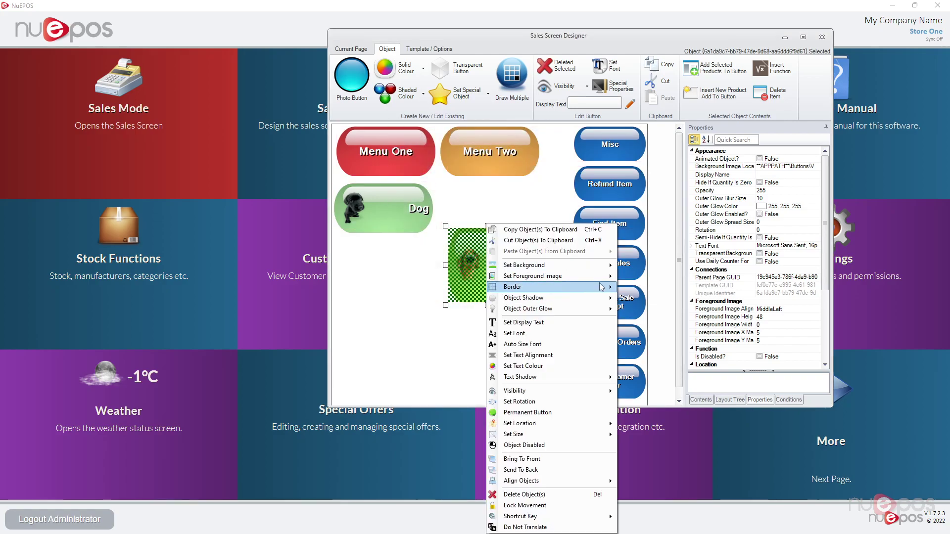
left_click(666, 321)
type("0")
key("Return")
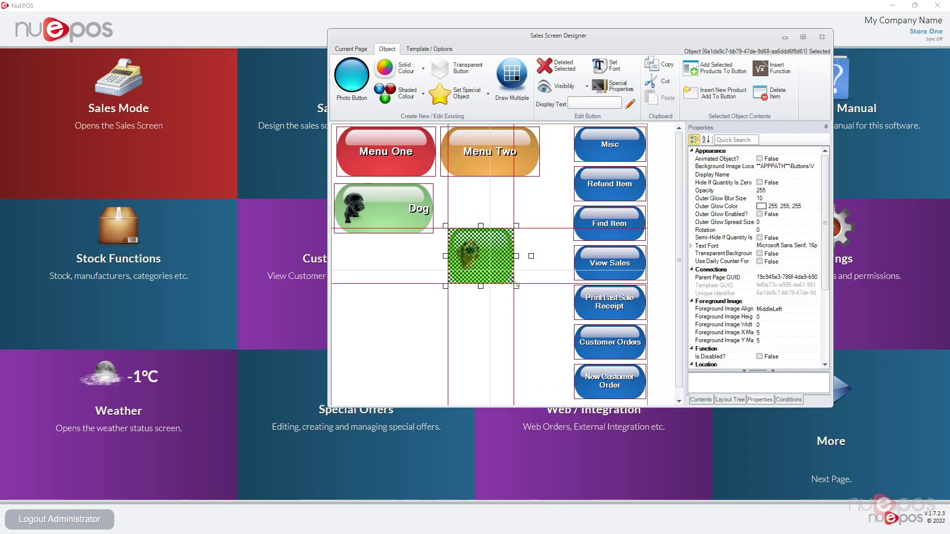
left_click_drag(530, 308, 481, 294)
Align the dog picture Top-Middle and make the button slightly shorter
right_click(484, 224)
mouse_move(552, 280)
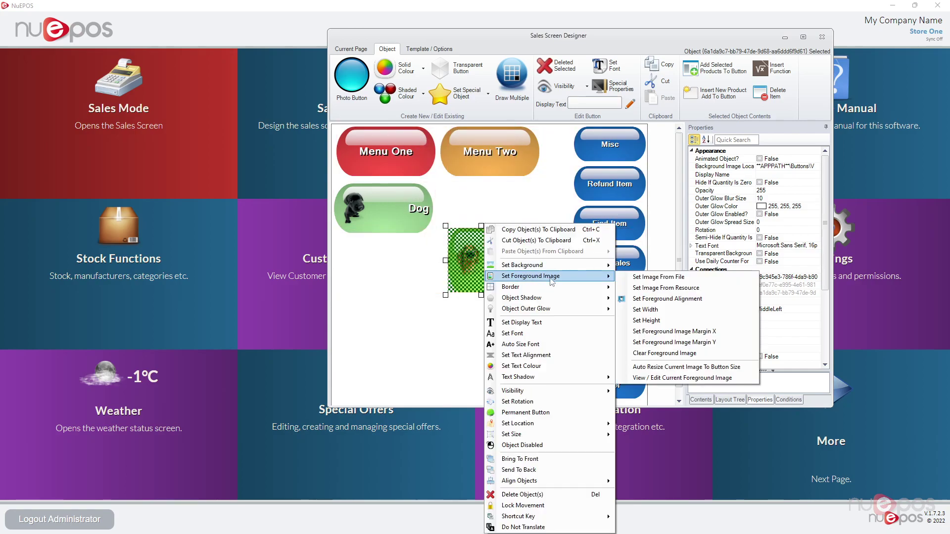
left_click(688, 299)
left_click(416, 189)
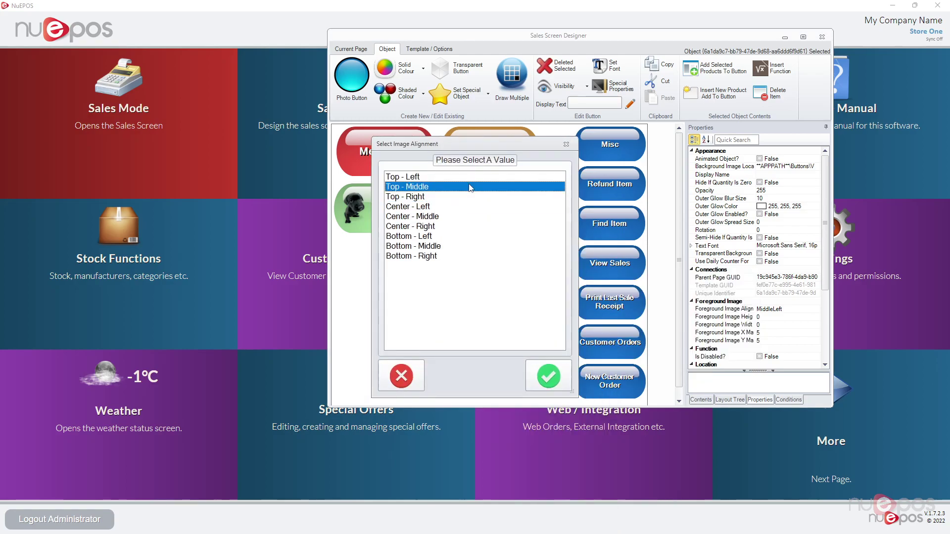
left_click(549, 376)
left_click(485, 283)
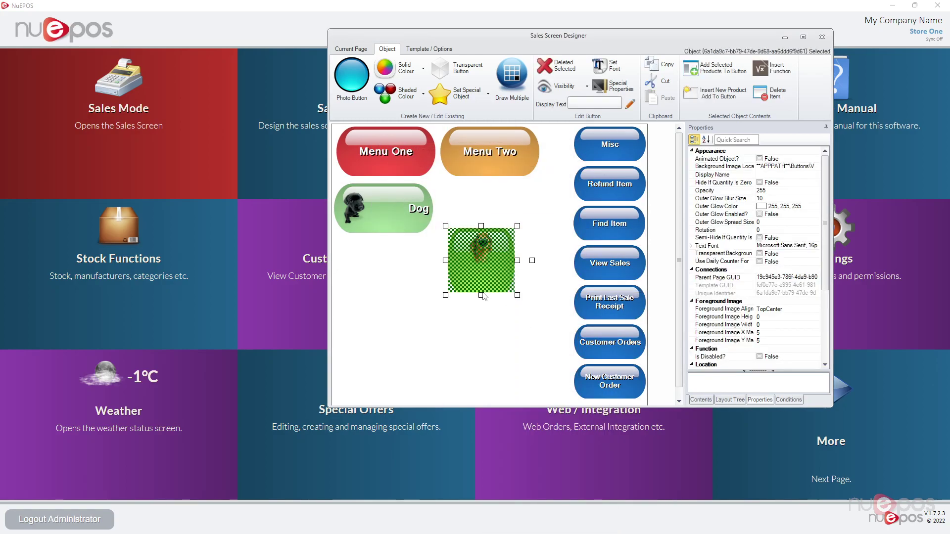
left_click_drag(486, 283, 488, 281)
Label the button 'Dog', align it Bottom-Middle, and move it below the first Dog button
left_click(588, 104)
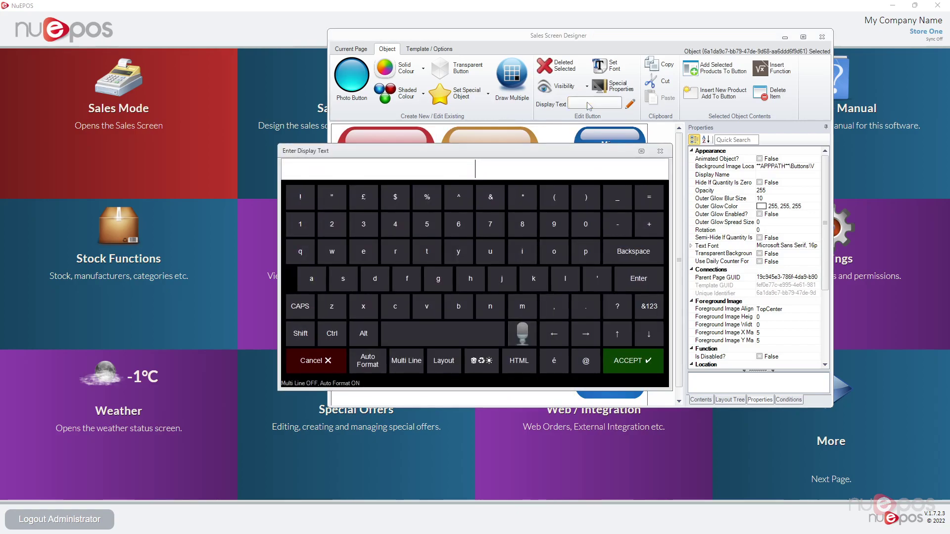
type("Dog")
key("Return")
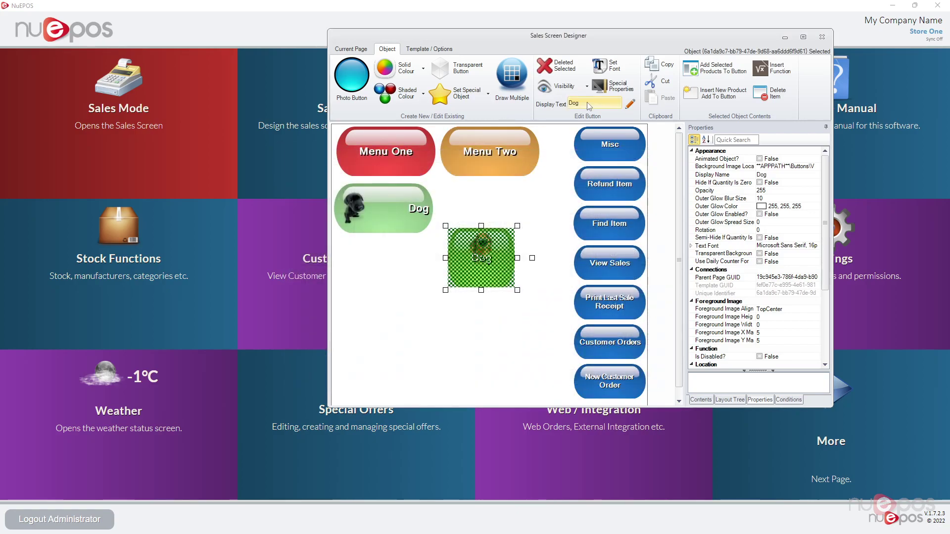
right_click(479, 253)
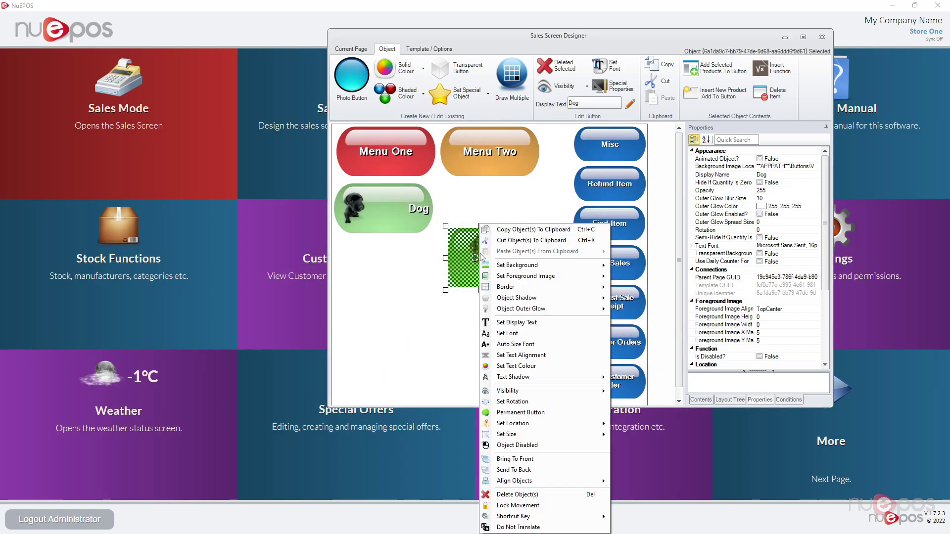
left_click(551, 355)
left_click_drag(477, 237, 470, 247)
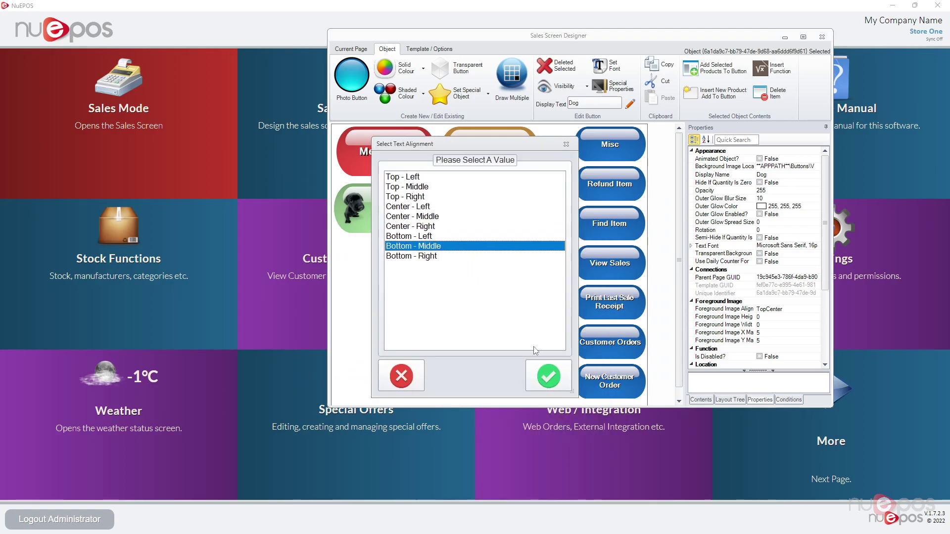
left_click(544, 368)
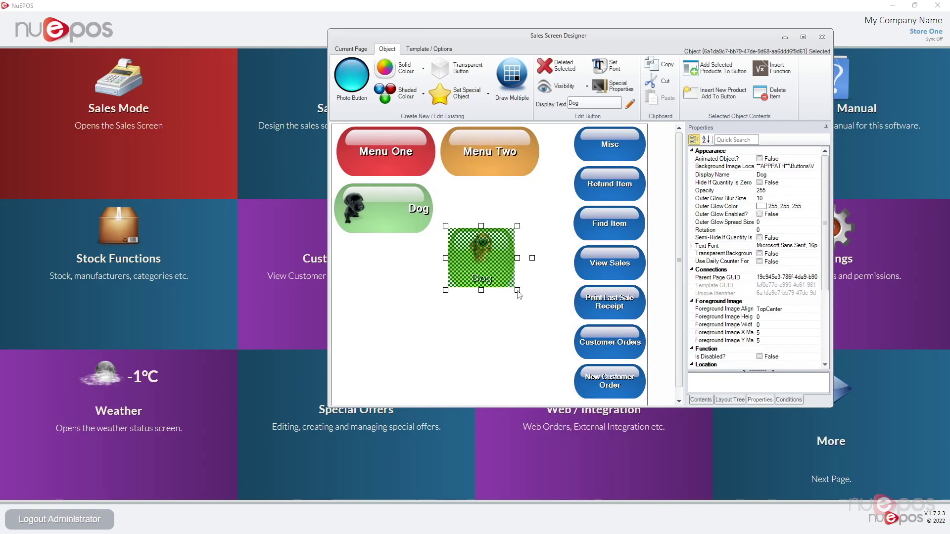
left_click_drag(481, 263, 382, 255)
left_click(427, 349)
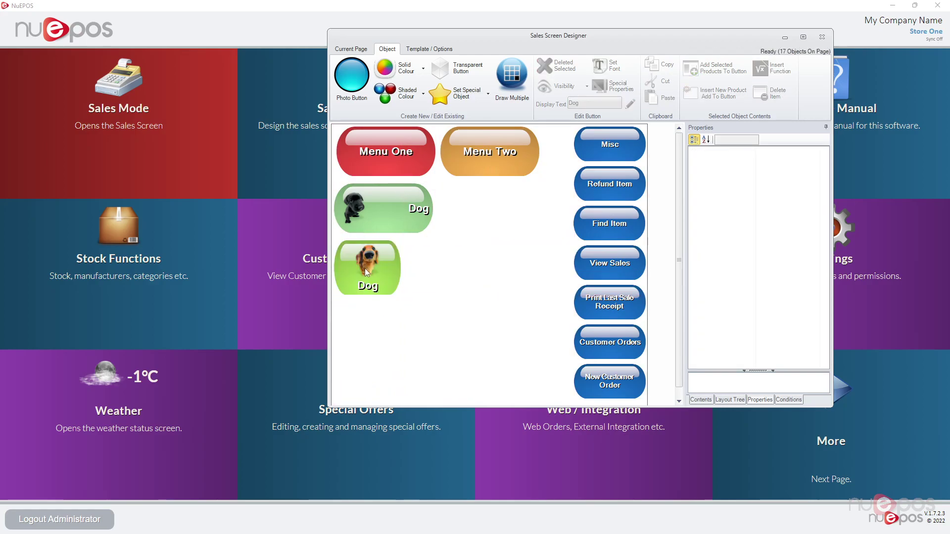
Show grid lines at grid size 10 and place the second Dog button beside the first
left_click(433, 49)
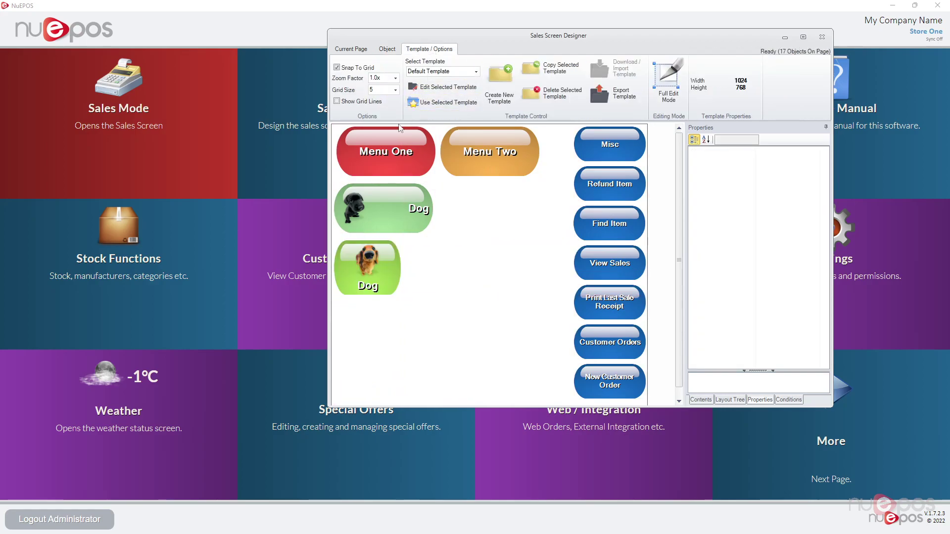
left_click(351, 102)
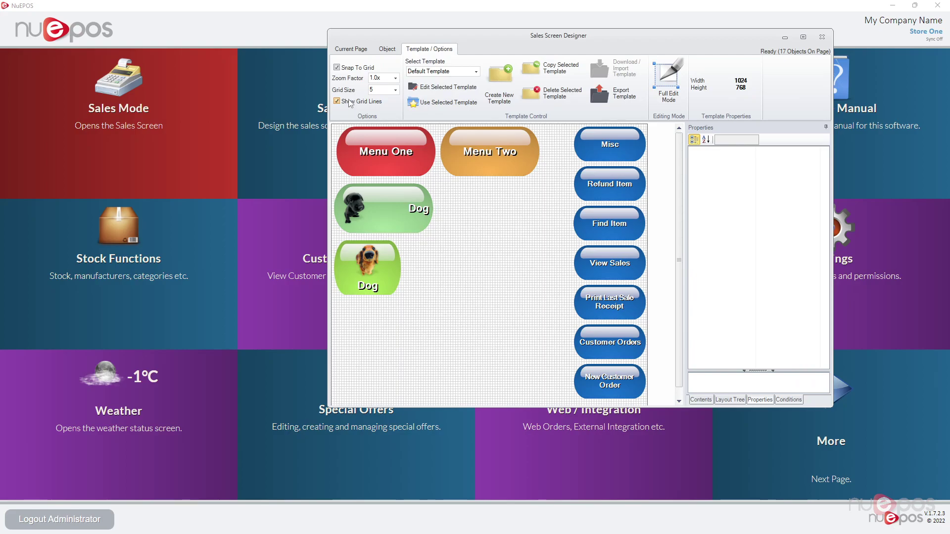
left_click(394, 90)
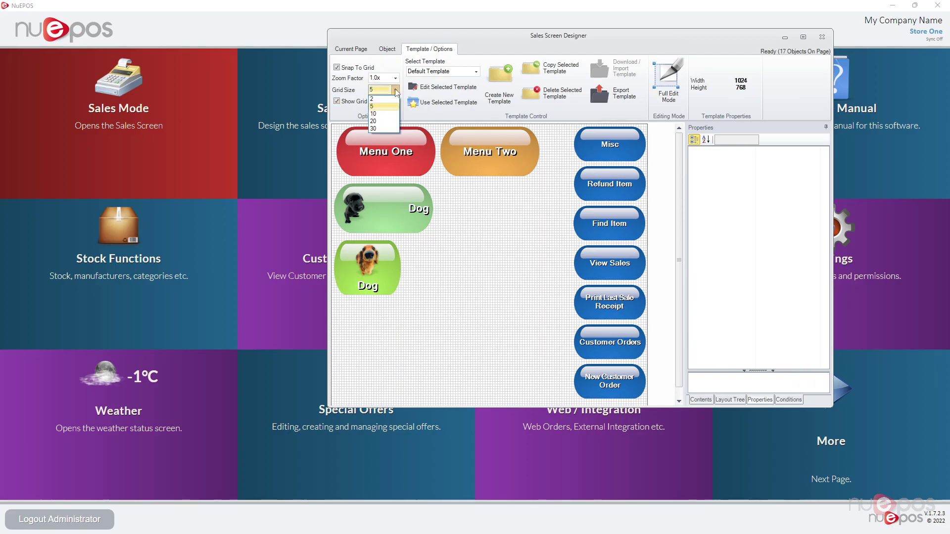
left_click(390, 114)
left_click_drag(372, 266, 478, 210)
left_click(456, 287)
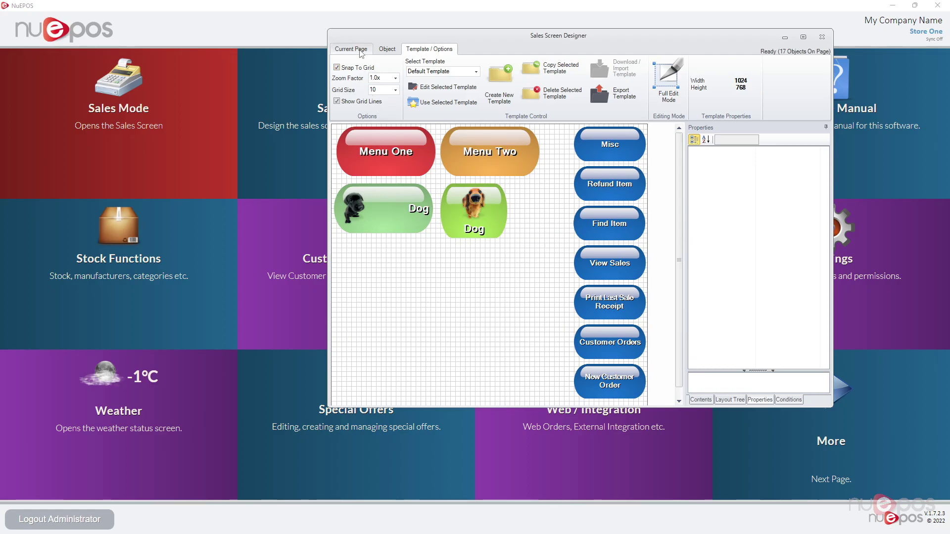
left_click(350, 49)
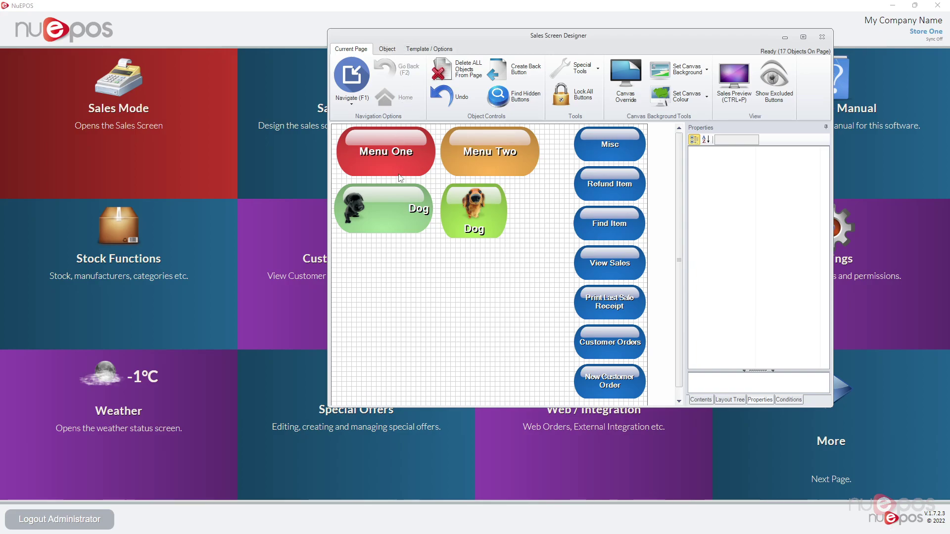
Open the Menu Two page and add 9 yellow Shaded Colour buttons
double_click(485, 159)
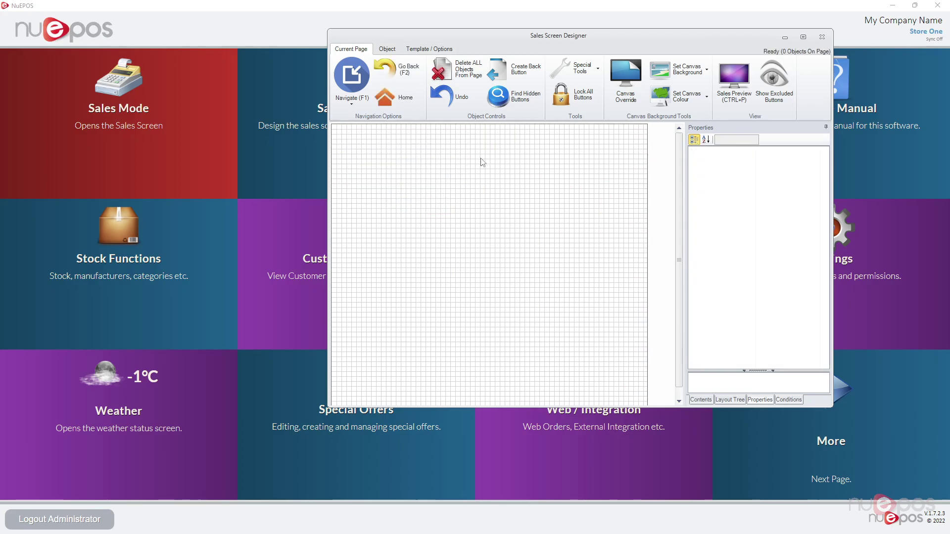
left_click(387, 48)
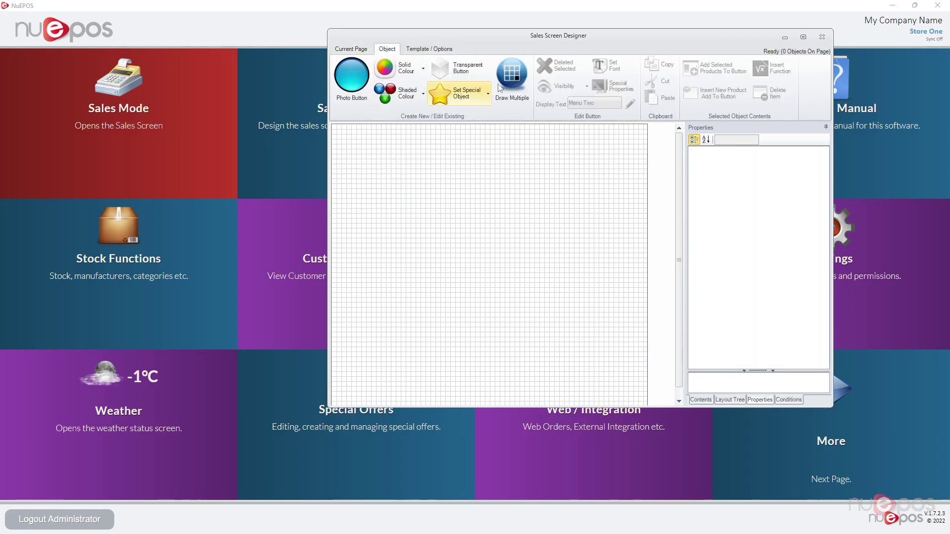
left_click(380, 97)
left_click(491, 228)
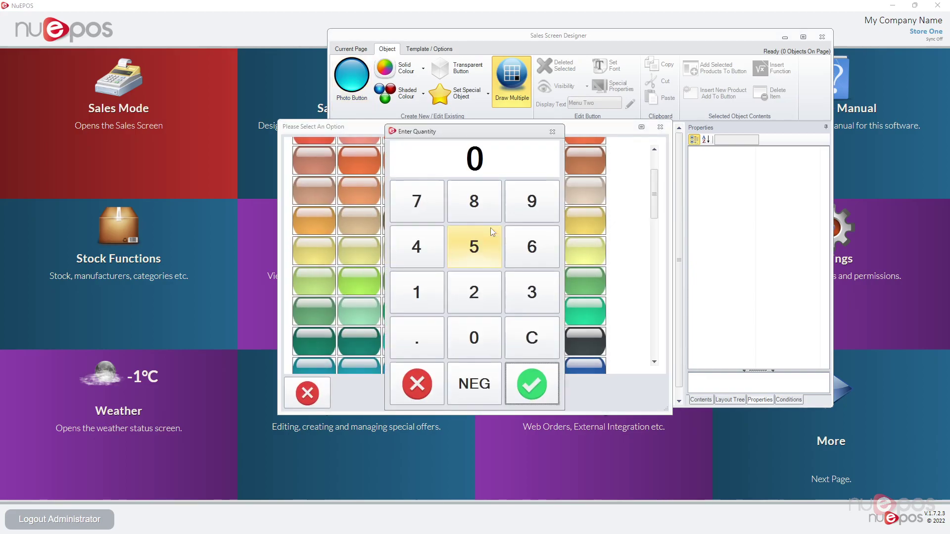
type("9")
key("Return")
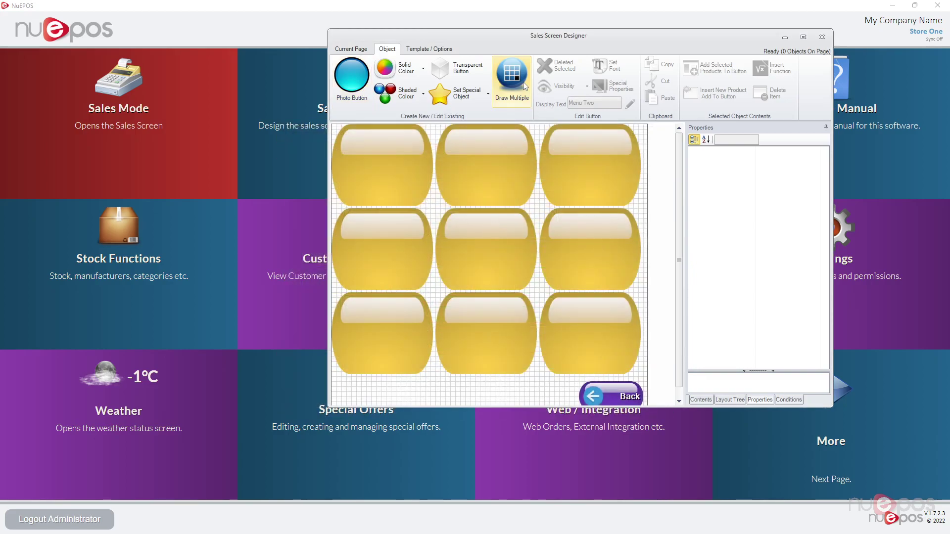
Label the top-left yellow button 'Pint Of moretti'
left_click(385, 172)
left_click(468, 168)
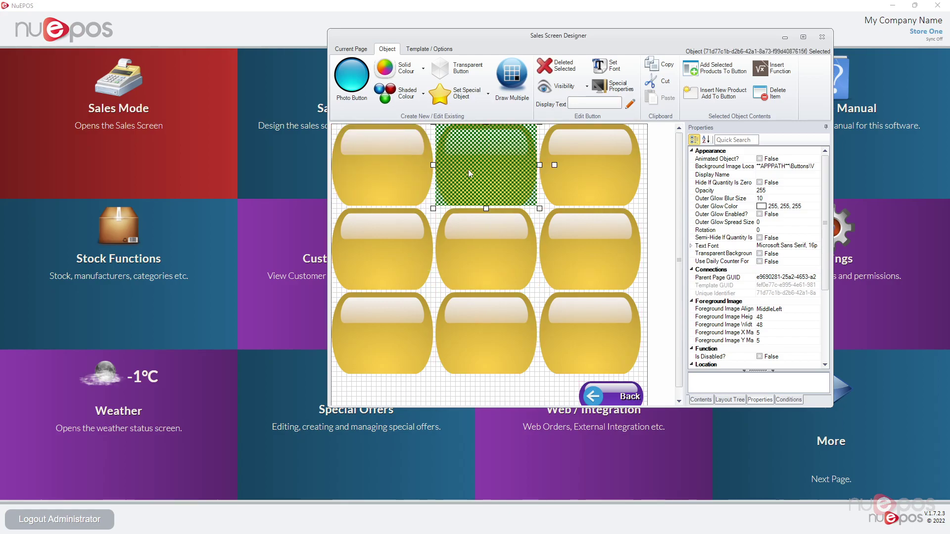
left_click(385, 169)
key("Tab")
left_click(388, 172)
left_click(446, 178)
left_click(414, 177)
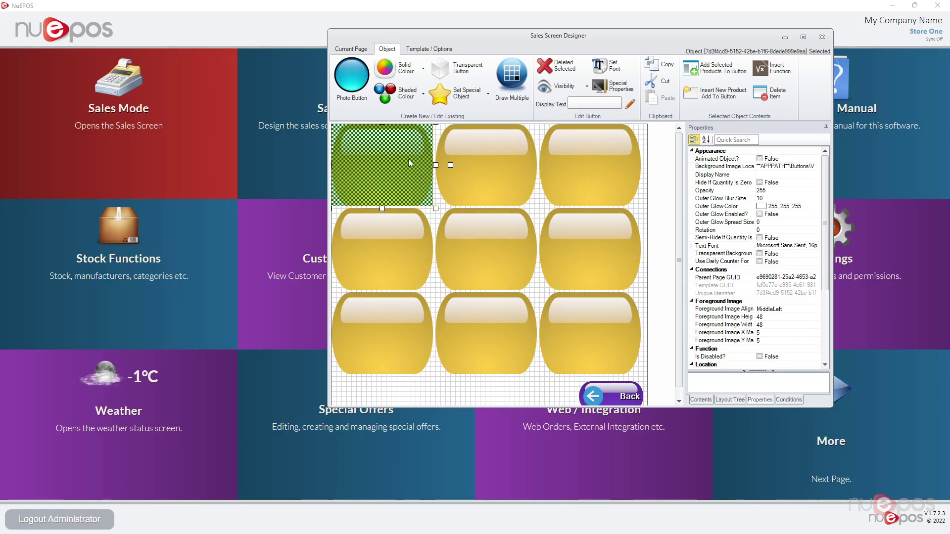
left_click(610, 105)
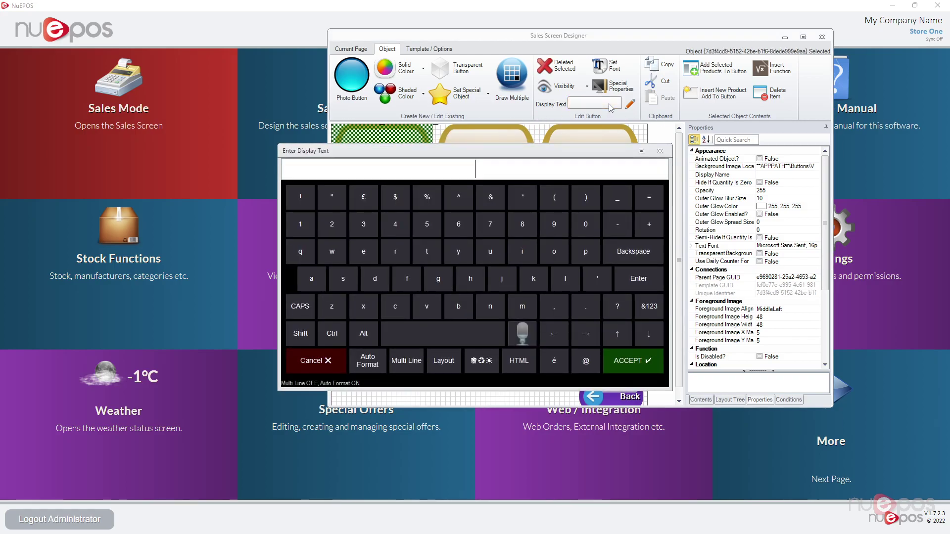
type("Pint Of ")
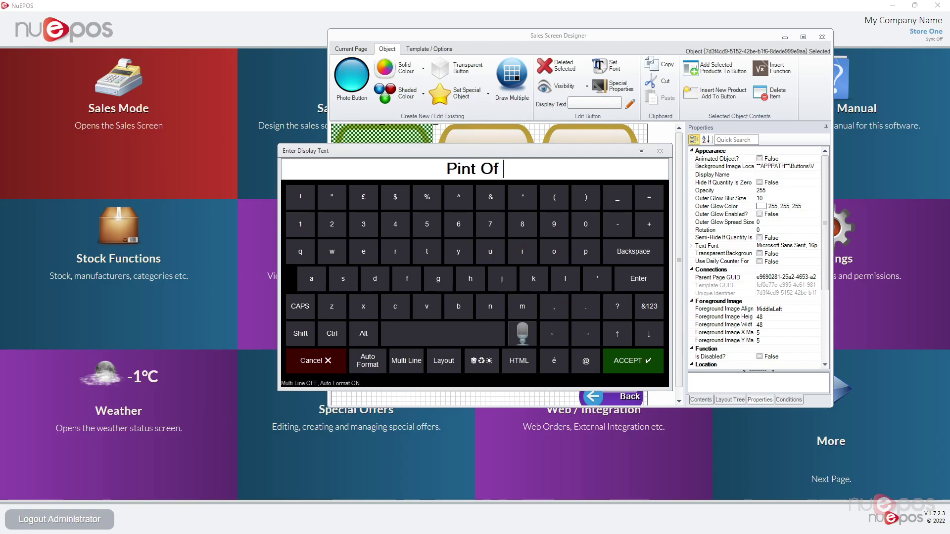
type("moretti")
key("Return")
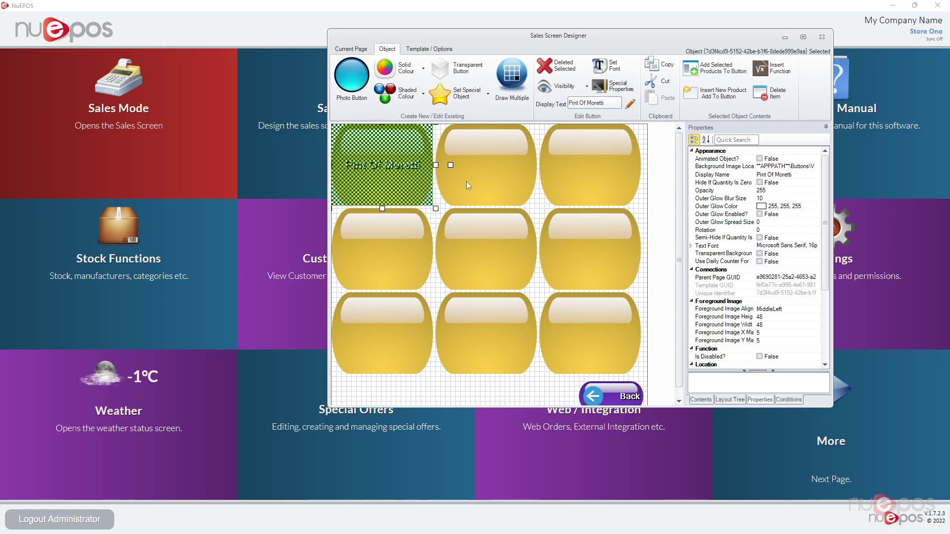
Label the button beside it '1/2'
left_click(478, 174)
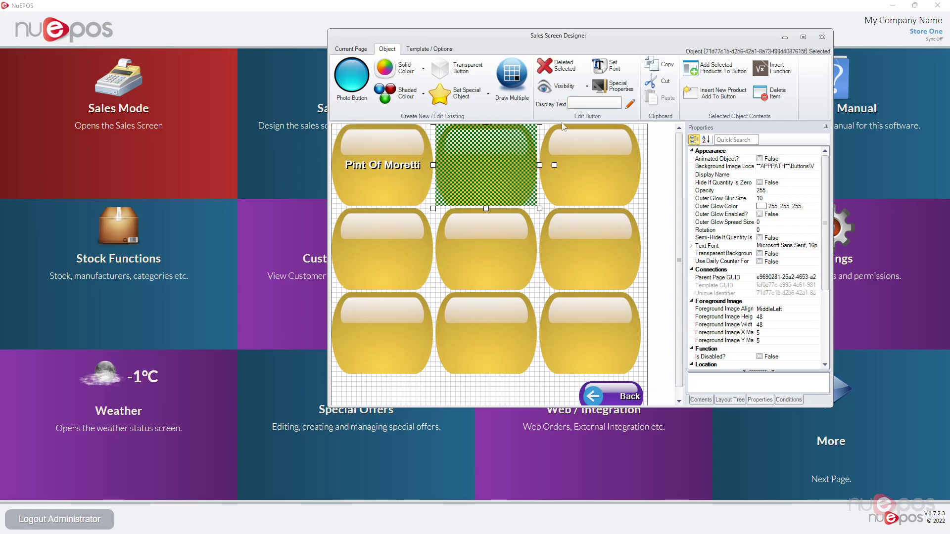
left_click(580, 104)
type("1/2")
key("Return")
Set the 1/2 button's text alignment to Center - Right and apply a background image
right_click(505, 173)
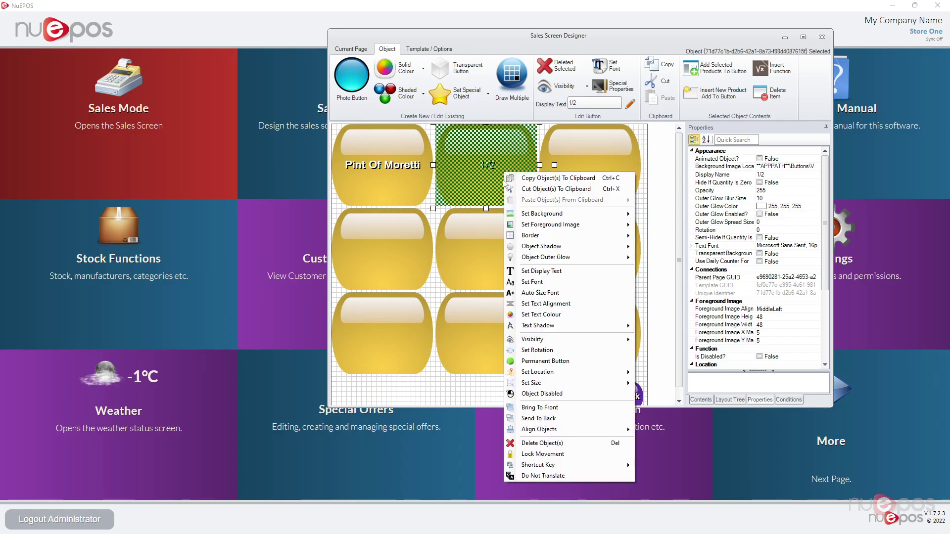
left_click(552, 303)
left_click(484, 226)
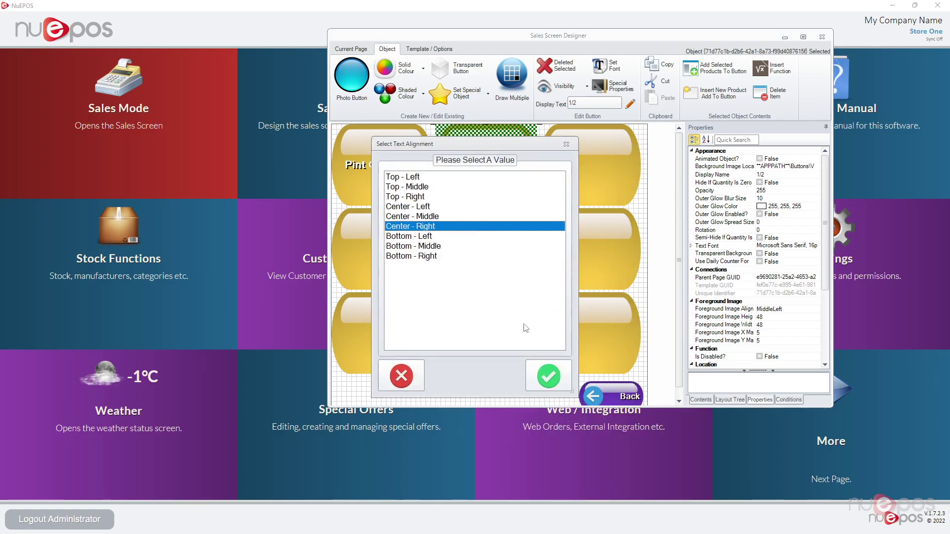
left_click(548, 380)
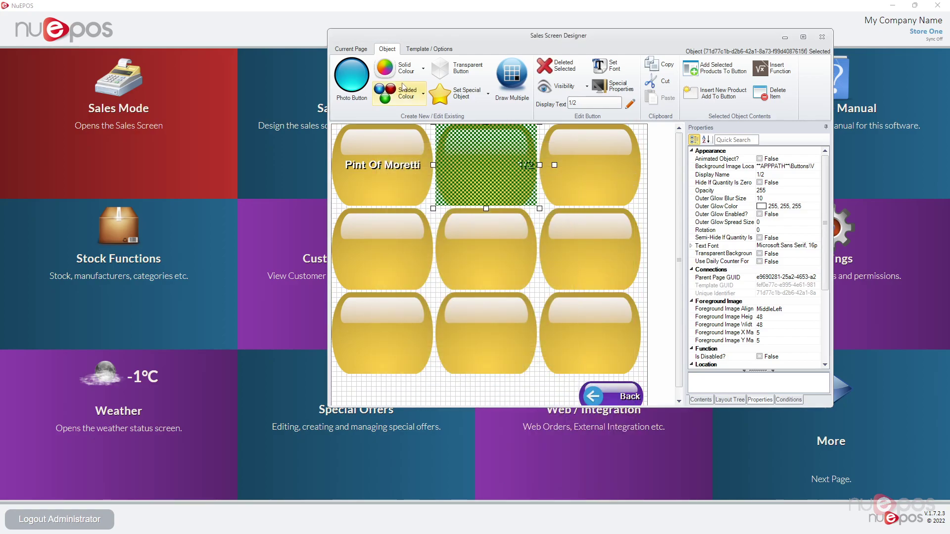
left_click(351, 75)
left_click(582, 255)
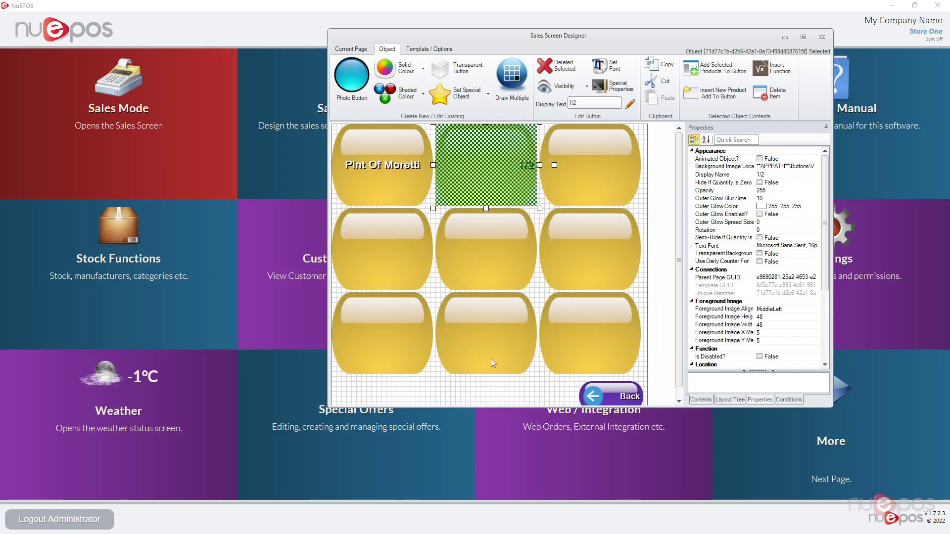
Slide the 1/2 button left onto Pint Of Moretti and send it to back
left_click_drag(456, 172, 436, 177)
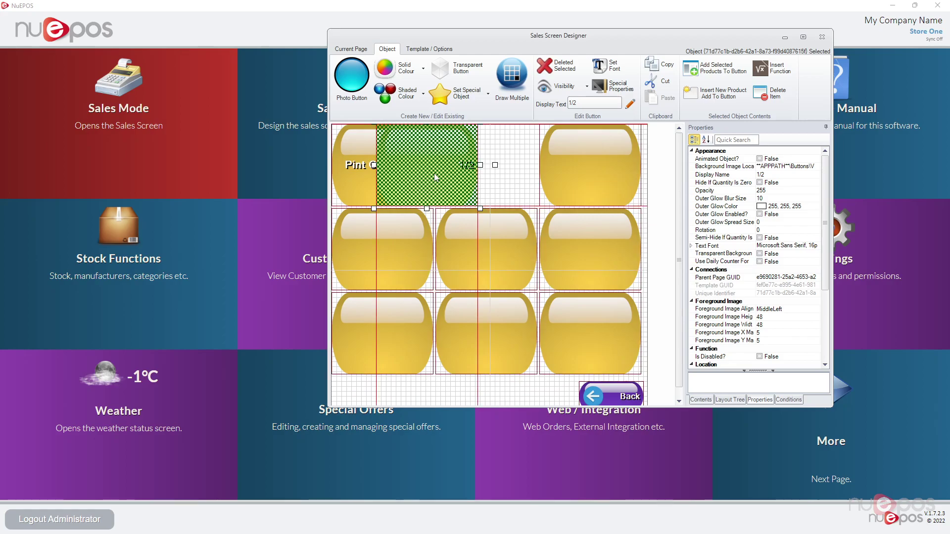
right_click(435, 177)
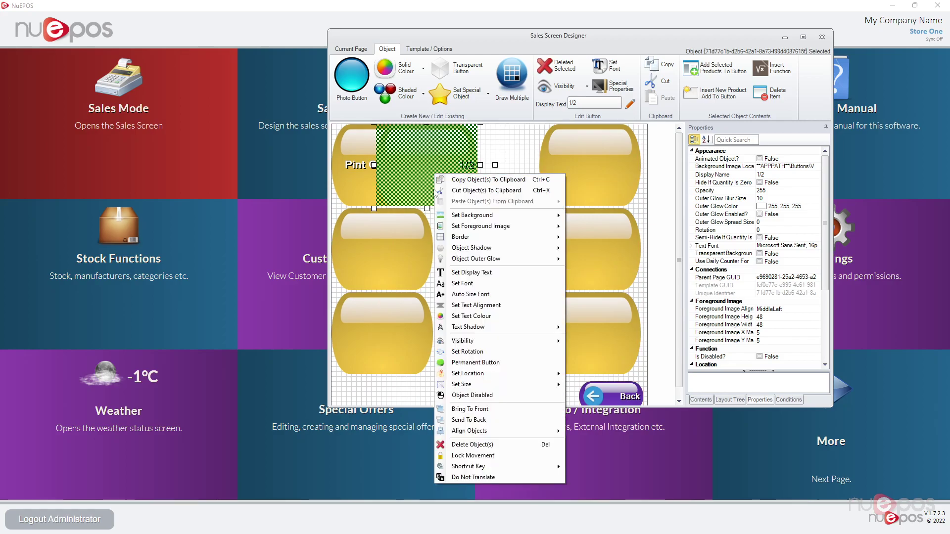
left_click(510, 420)
left_click(531, 175)
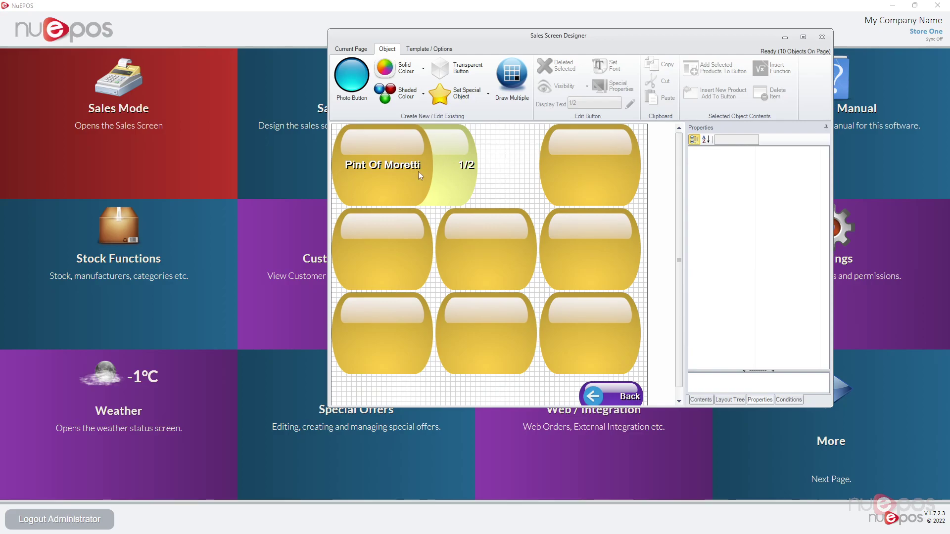
Launch the live sales screen to see Pint Of Moretti overlapping the 1/2 button
left_click(121, 94)
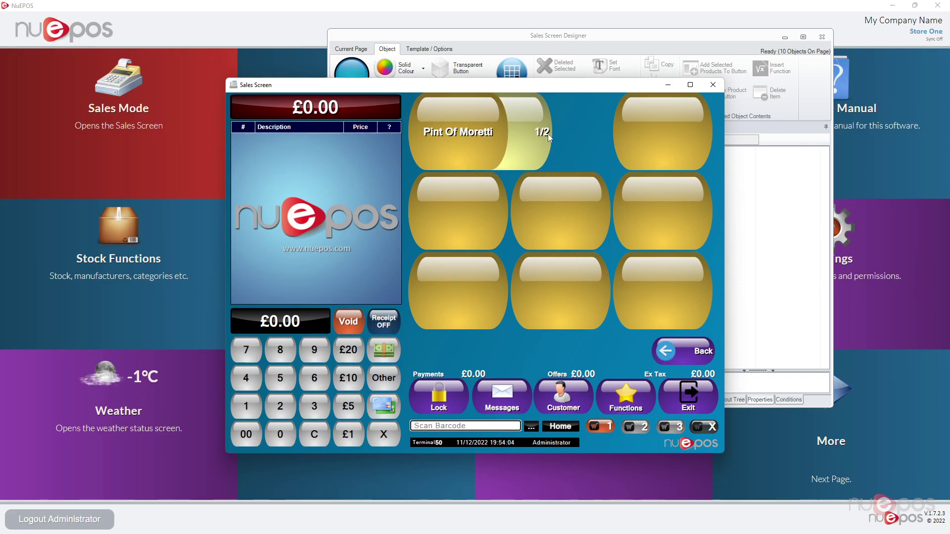
Shorten the Pint Of Moretti and 1/2 buttons together, then narrow the 1/2 button
left_click(683, 387)
left_click(406, 198)
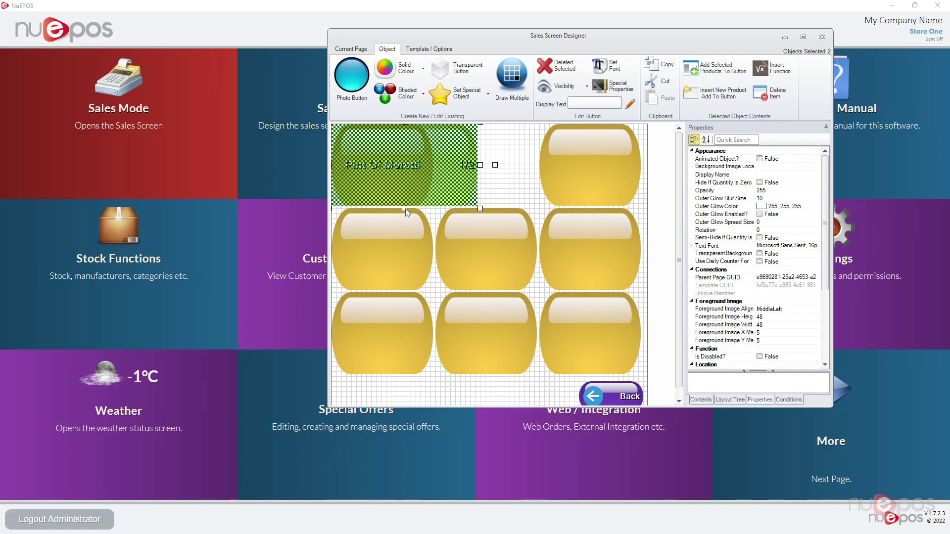
left_click_drag(404, 209, 405, 174)
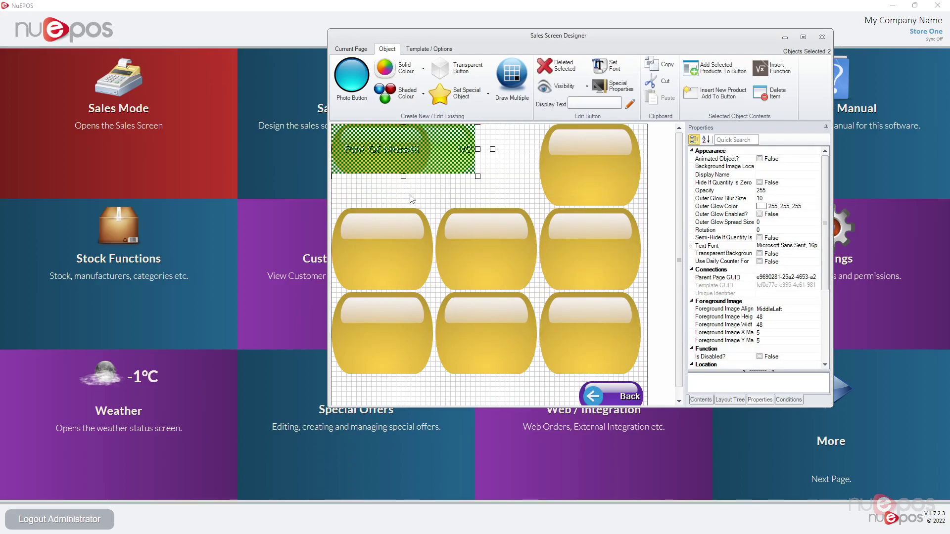
left_click(455, 168)
left_click_drag(473, 149, 458, 148)
left_click(450, 197)
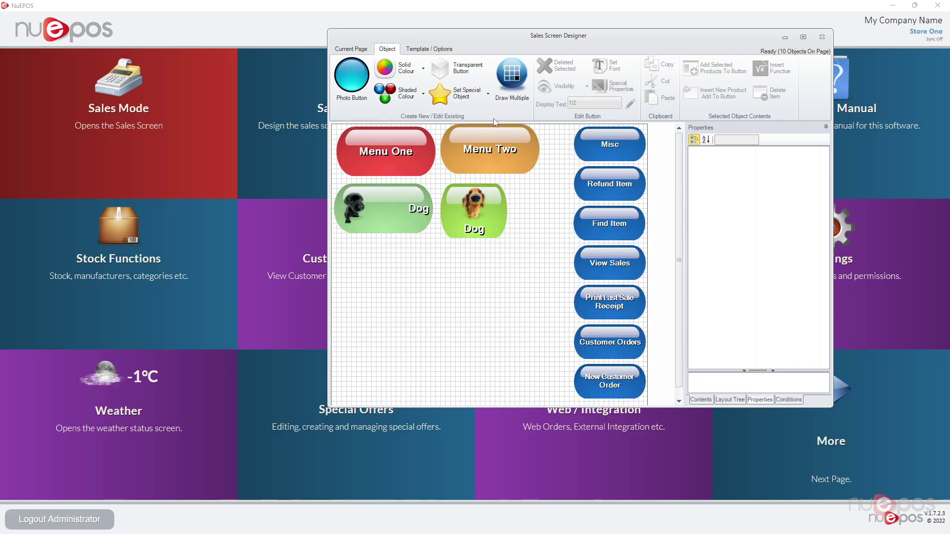
Enable Text Shadow on the Menu Two button's label
left_click(351, 49)
left_click(418, 49)
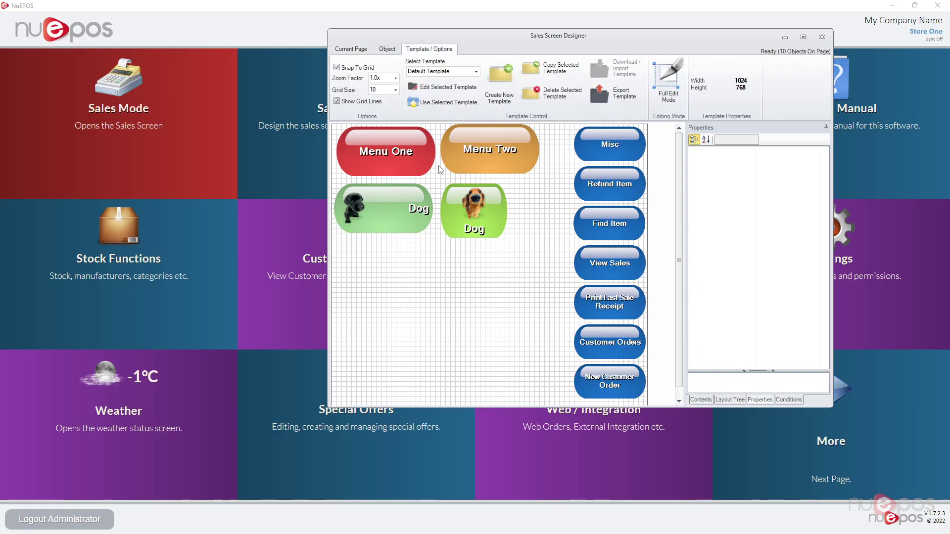
left_click(470, 168)
right_click(471, 168)
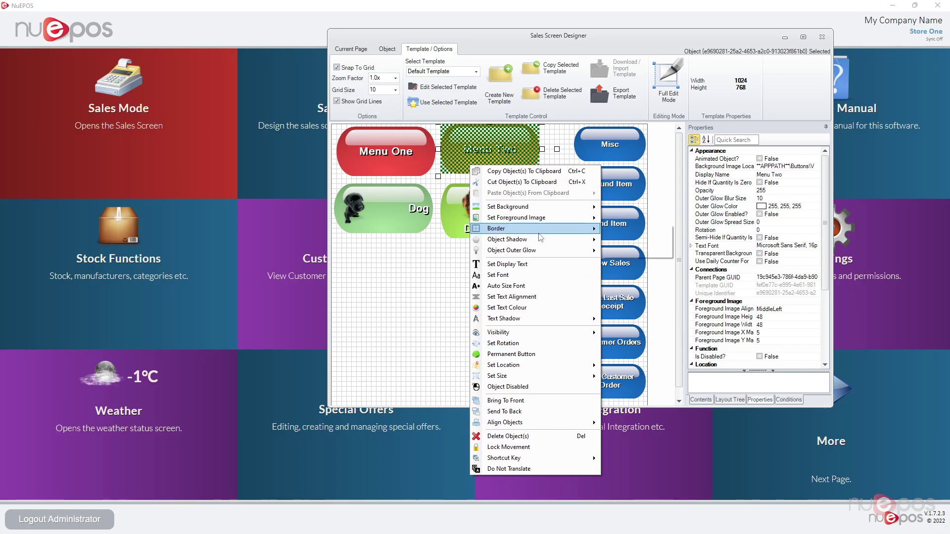
mouse_move(540, 240)
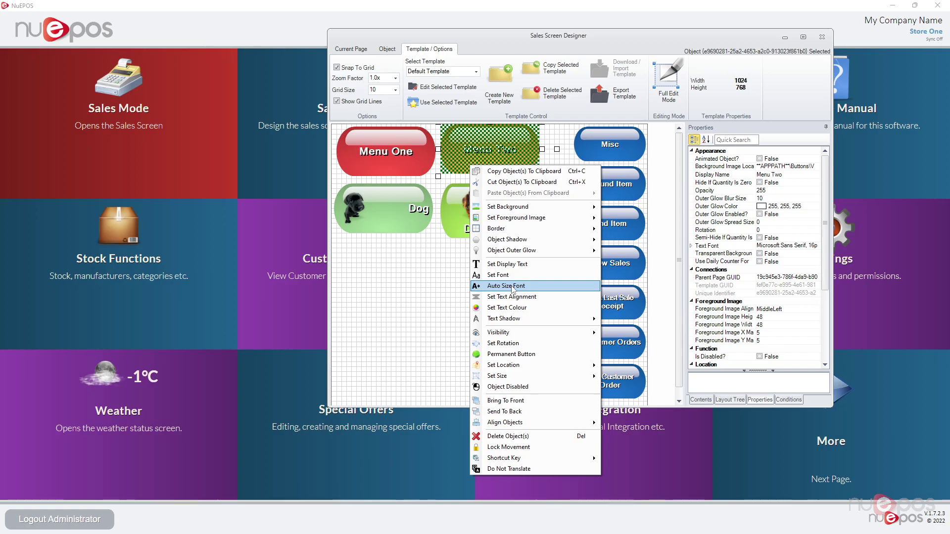
mouse_move(519, 319)
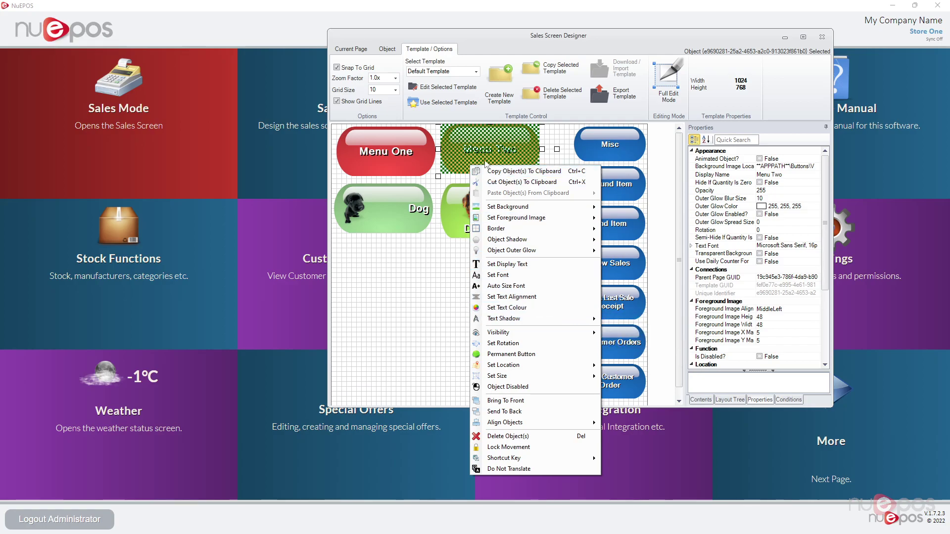
left_click(431, 302)
left_click(433, 302)
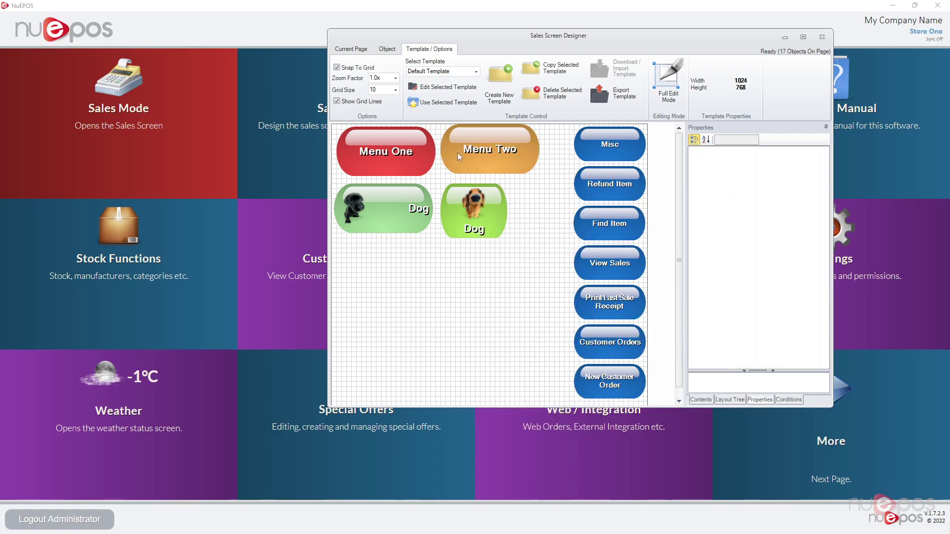
Review Menu Two's actions list, including Set Location, without changing anything
right_click(502, 151)
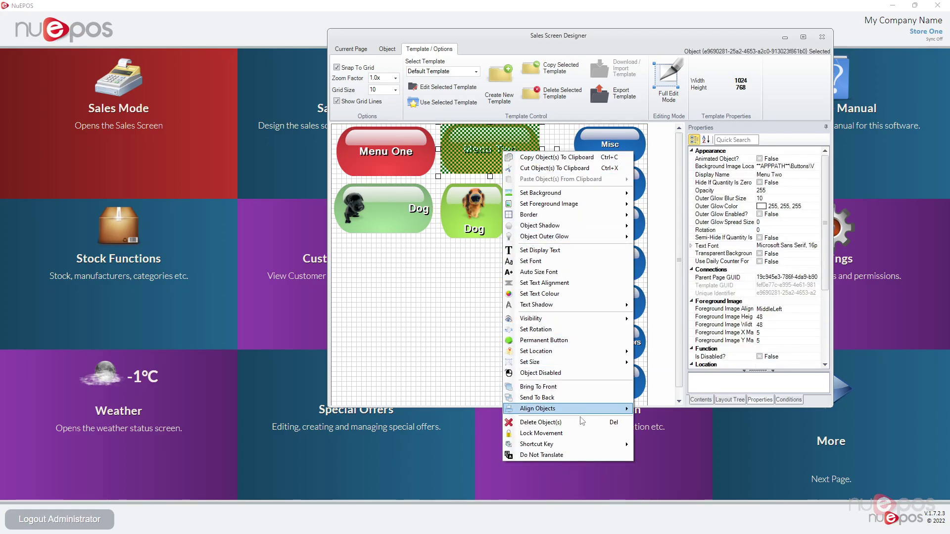
mouse_move(542, 362)
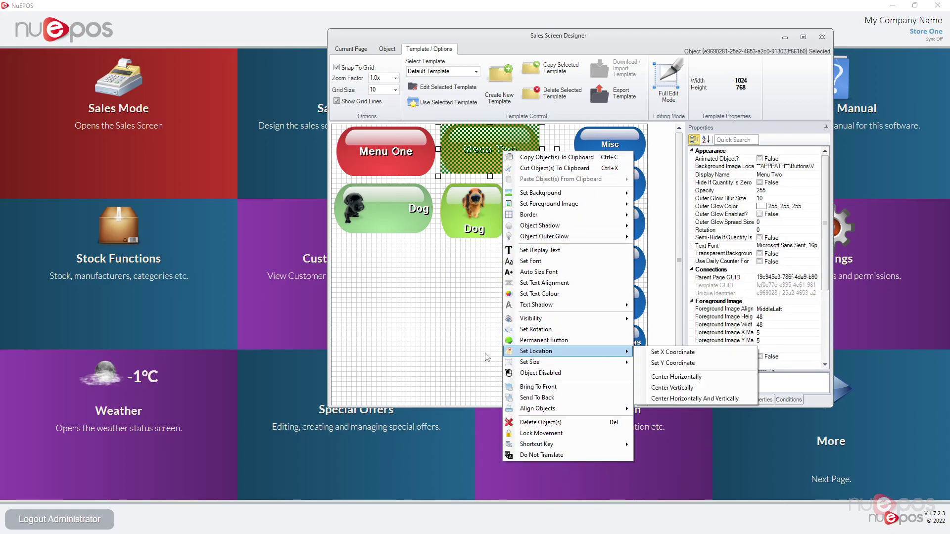
left_click(460, 341)
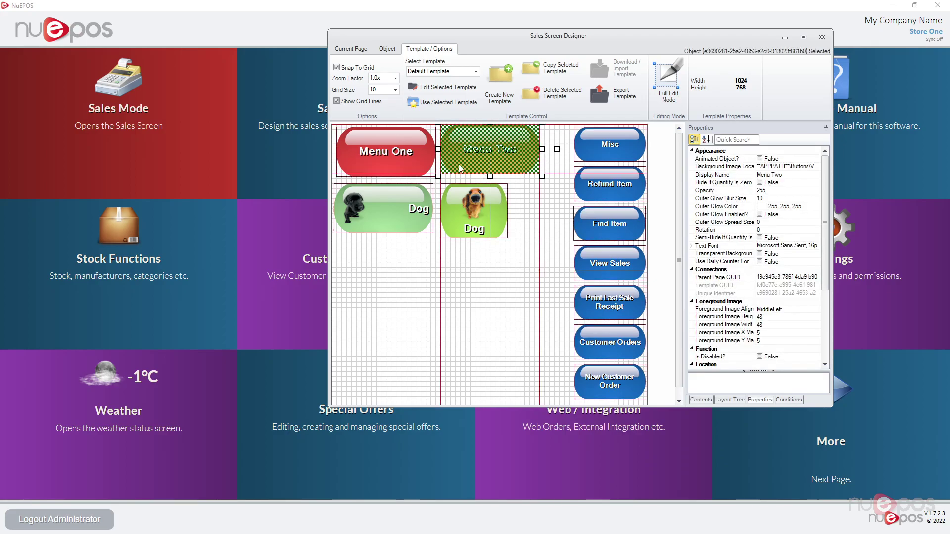
Check Menu Two's X/Y in Properties and nudge it down to Y 10
scroll(749, 335, "down", 5)
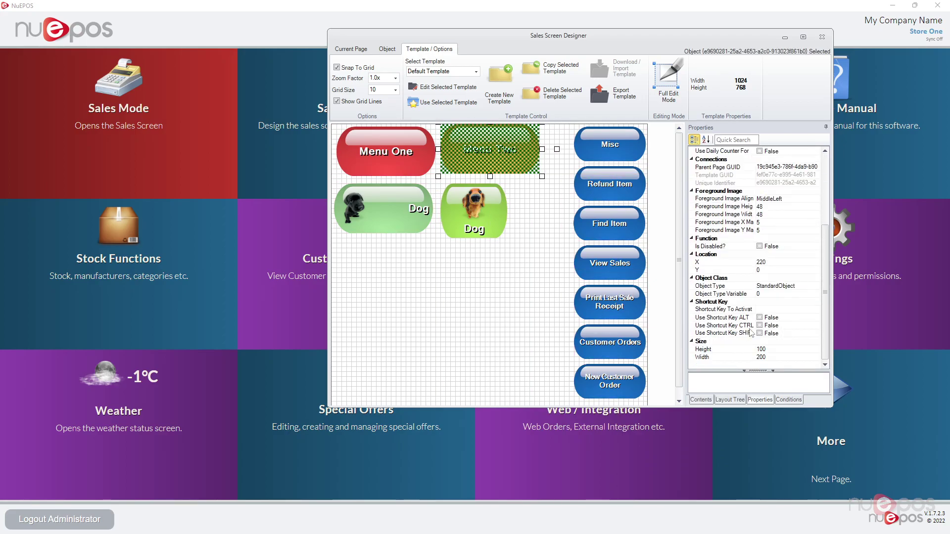
left_click(769, 270)
left_click(770, 262)
left_click_drag(524, 165, 512, 155)
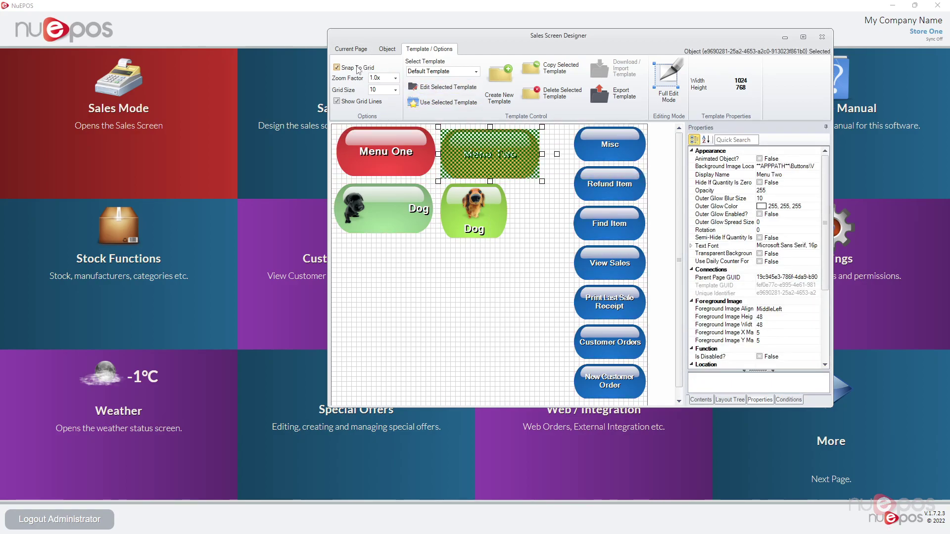
Switch to Full Edit Mode in a maximised designer, undoing an accidental delete-all
left_click(668, 83)
left_click(803, 38)
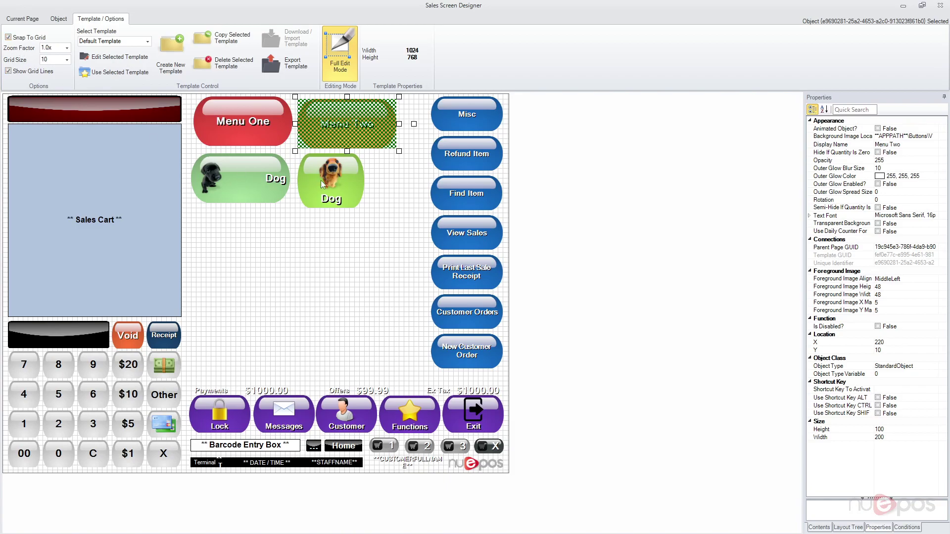
key("ctrl+a")
key("Delete")
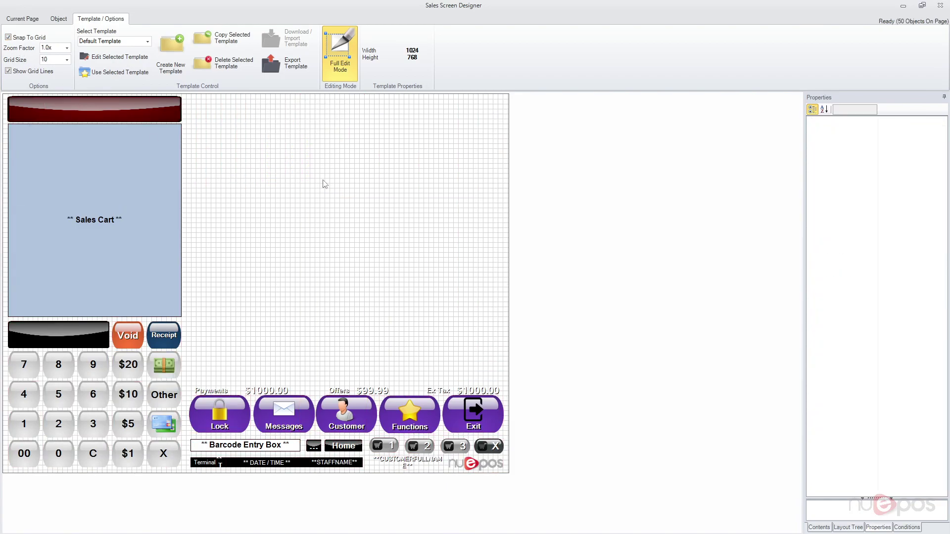
left_click(22, 18)
left_click(114, 64)
Nudge the second Dog button slightly back into place
left_click(314, 184)
left_click_drag(314, 184, 317, 189)
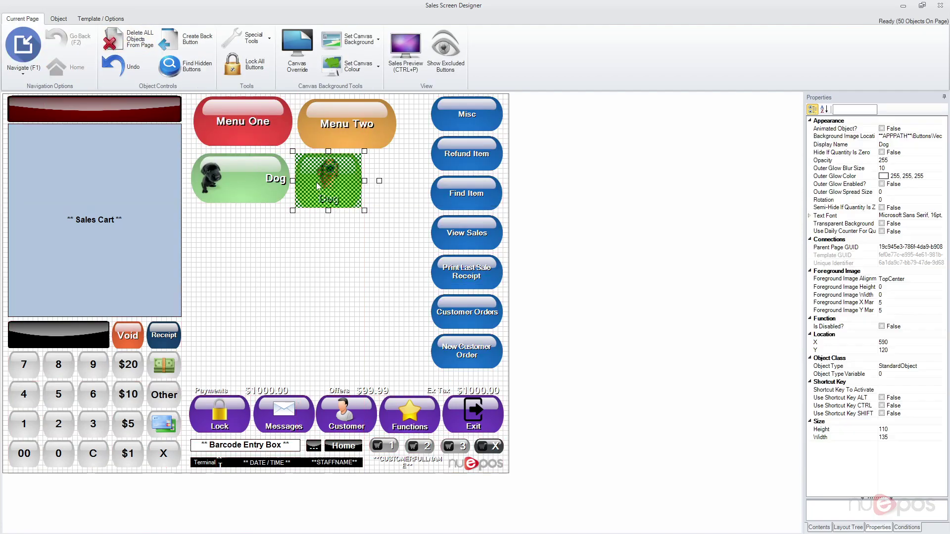
left_click(58, 18)
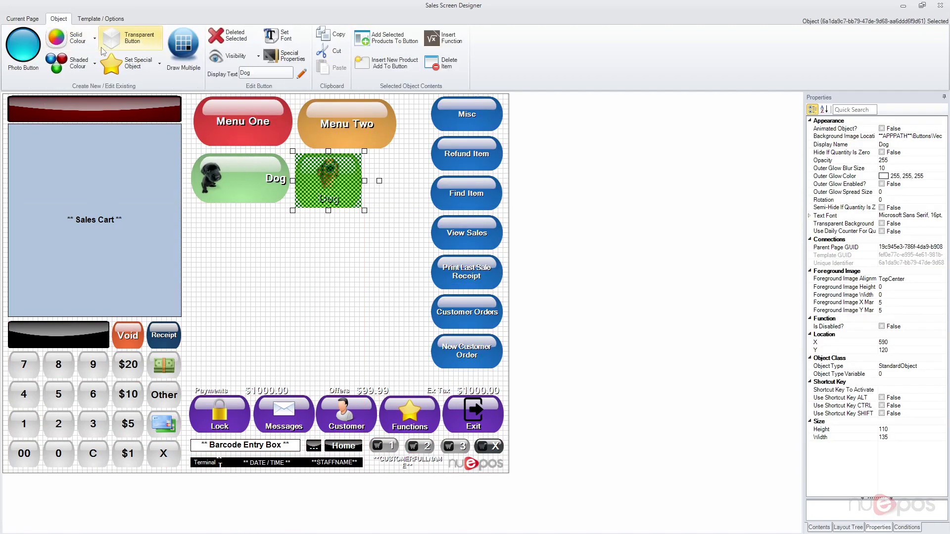
left_click(304, 277)
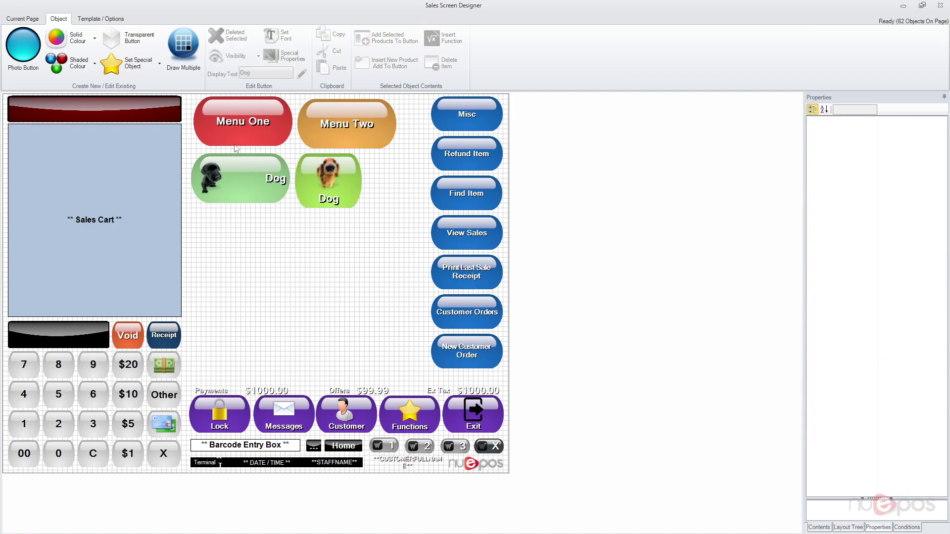
left_click(101, 18)
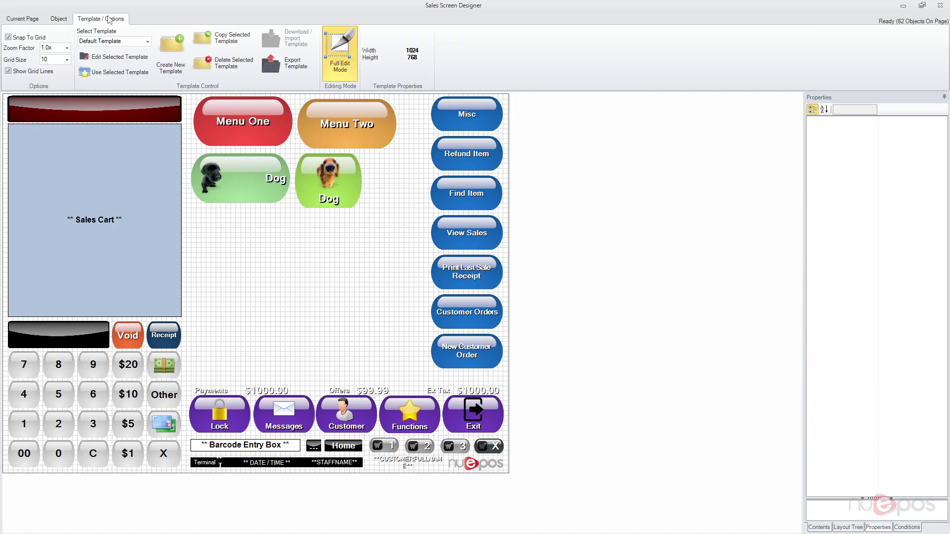
Give the Default Template a colour-blend gradient canvas and adjust its angle
left_click(112, 59)
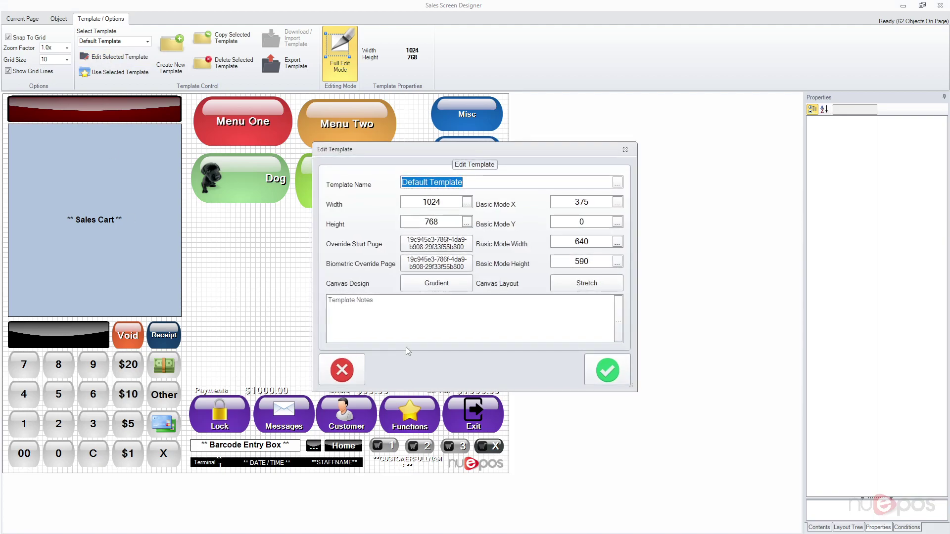
left_click(440, 287)
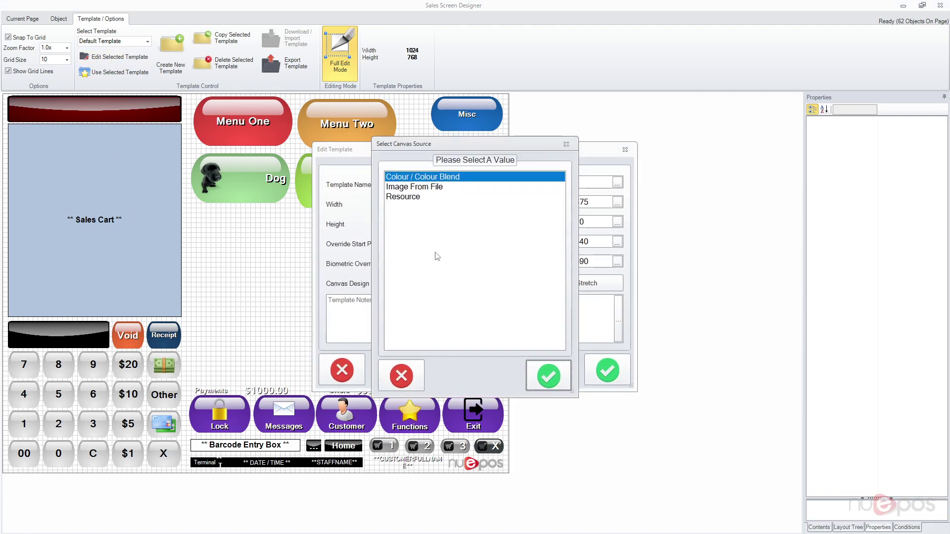
left_click(544, 378)
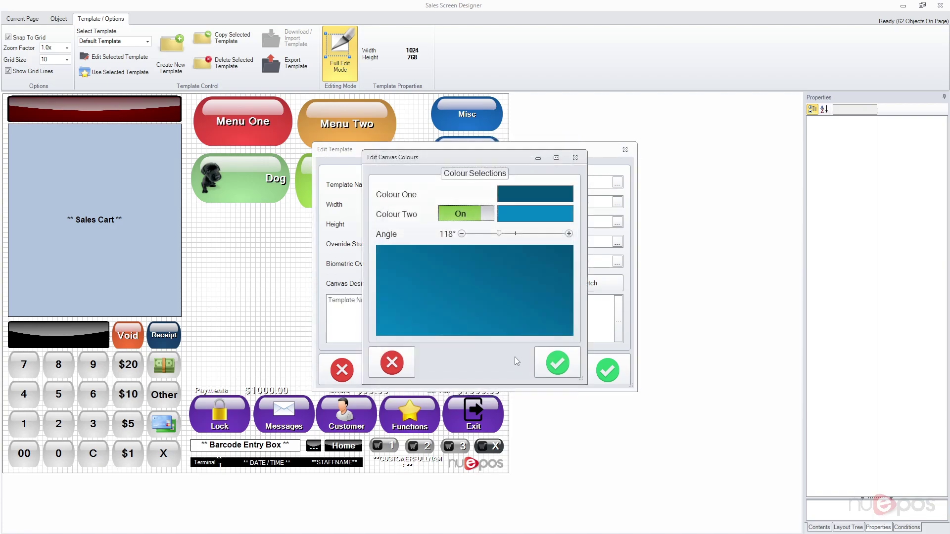
left_click_drag(499, 234, 538, 234)
left_click(482, 216)
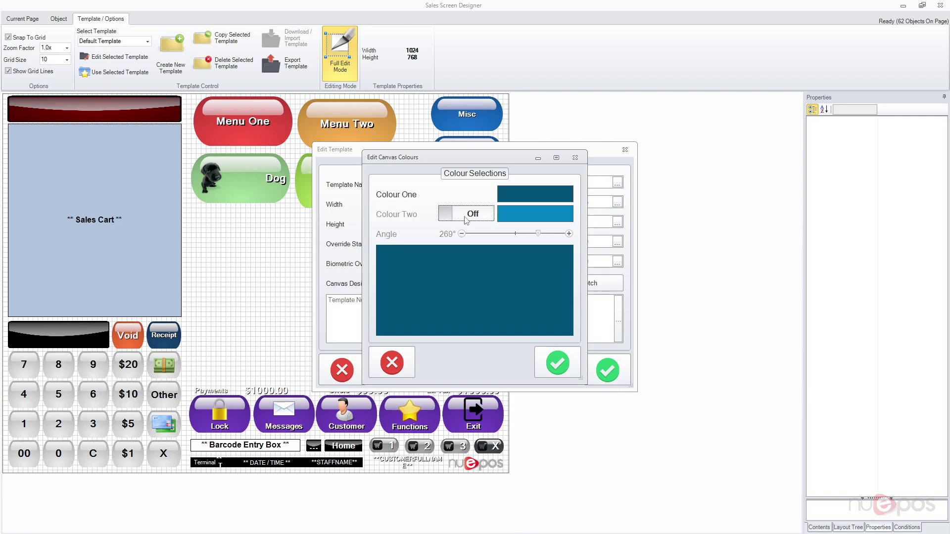
left_click(465, 221)
left_click(526, 221)
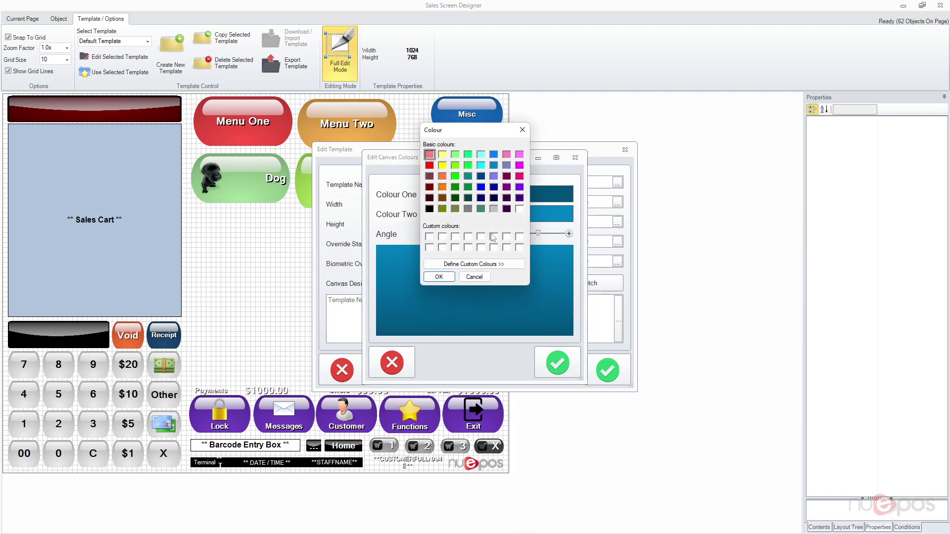
left_click(480, 165)
left_click(438, 276)
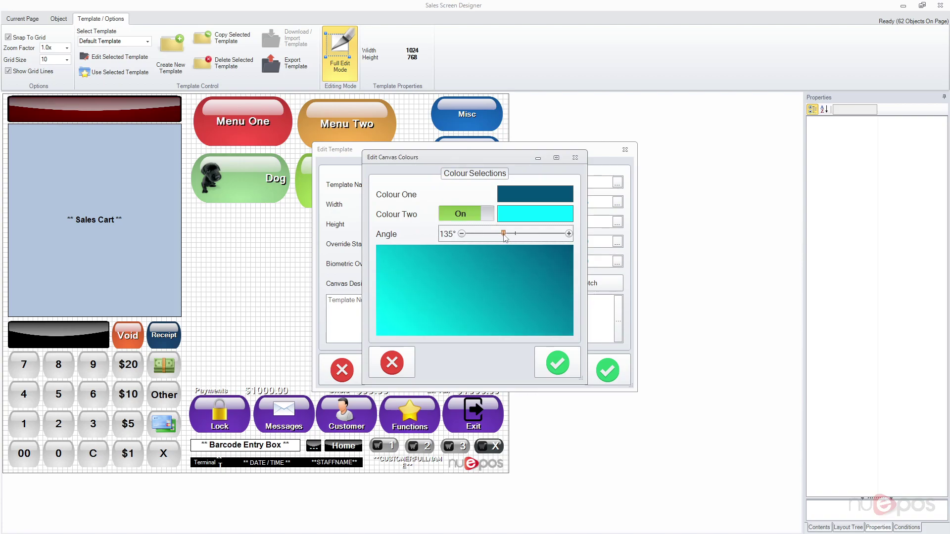
Set the gradient's Colour One to lavender and Colour Two to dark purple, then accept
left_click(531, 197)
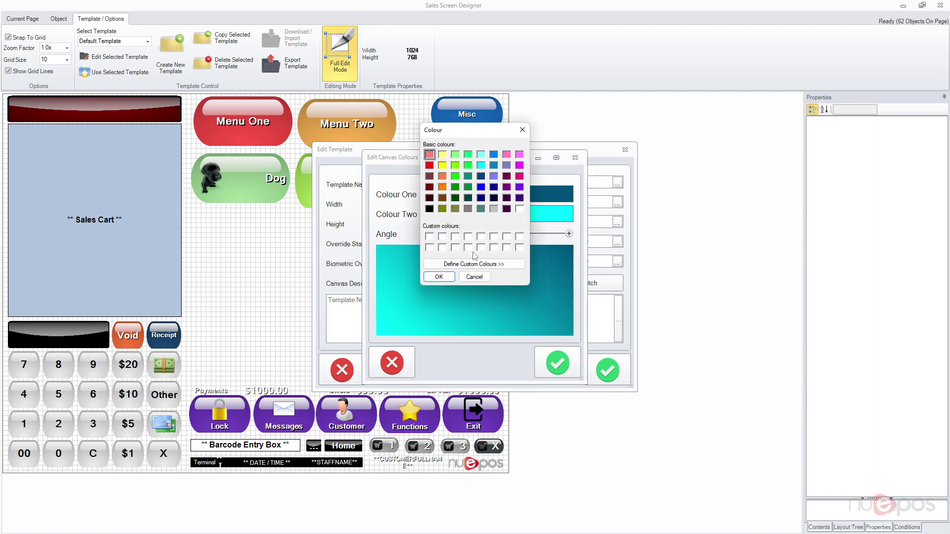
left_click(474, 264)
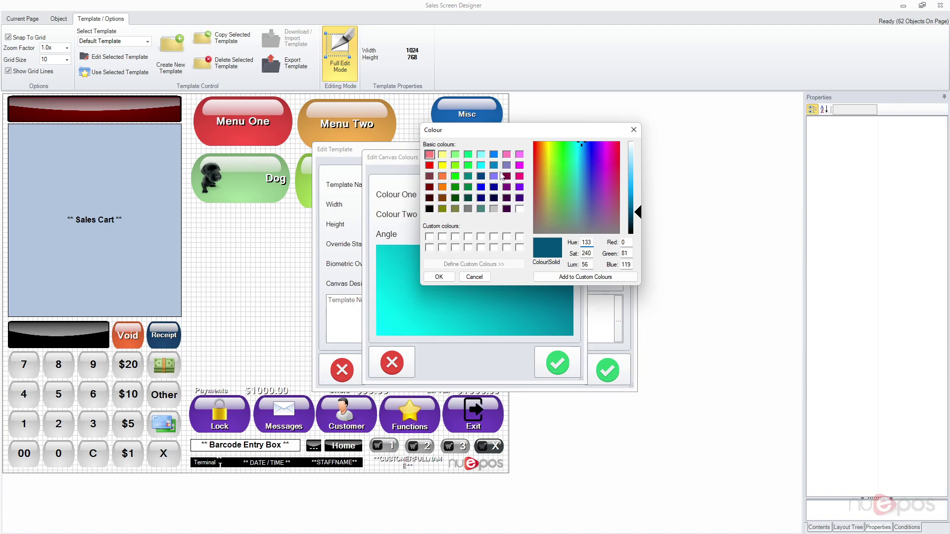
left_click(506, 166)
left_click(439, 277)
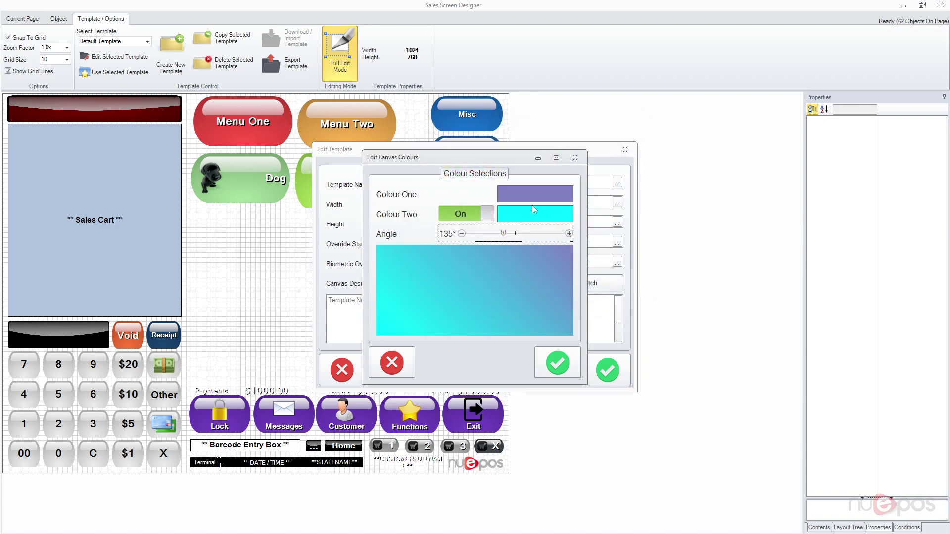
left_click(534, 213)
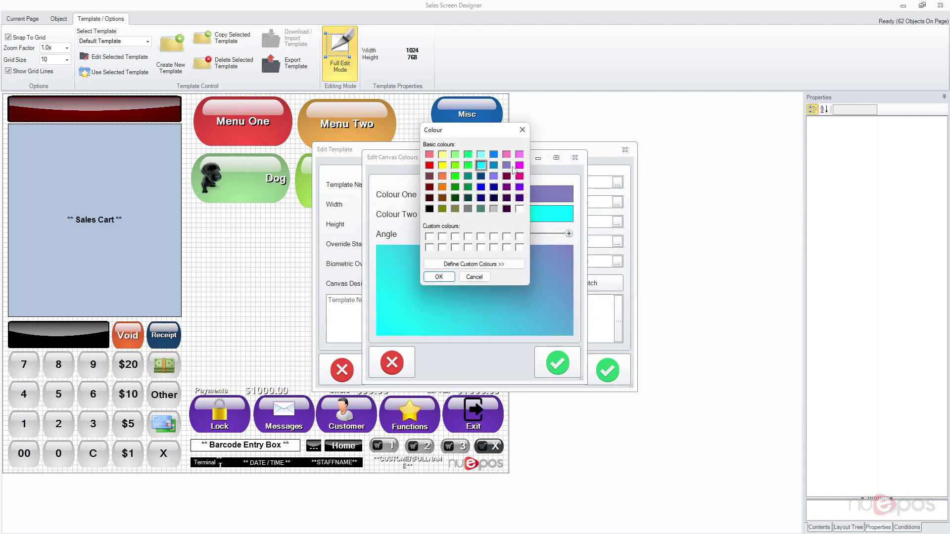
left_click(519, 198)
left_click(438, 277)
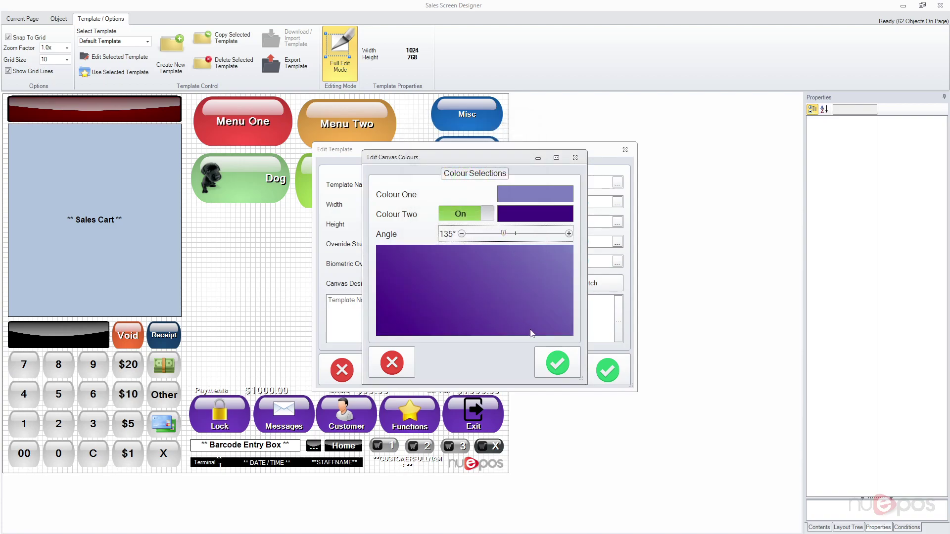
left_click(558, 364)
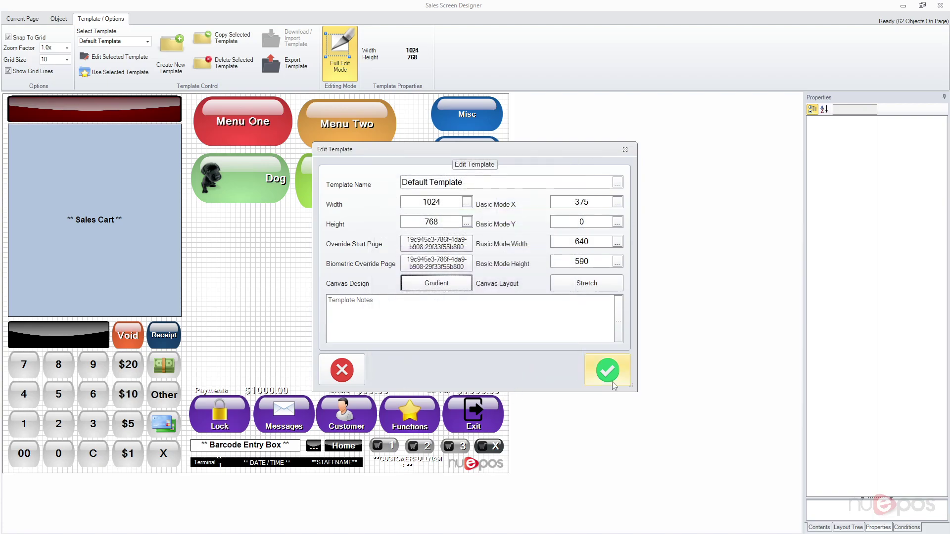
Save the template, preview the purple gradient in Sales Mode, then re-maximise the designer
left_click(607, 370)
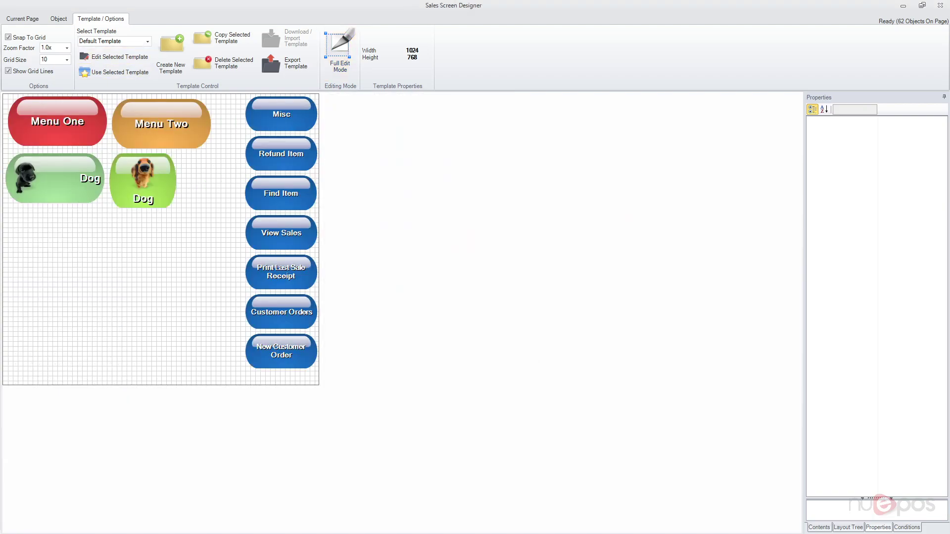
left_click(902, 6)
left_click(126, 157)
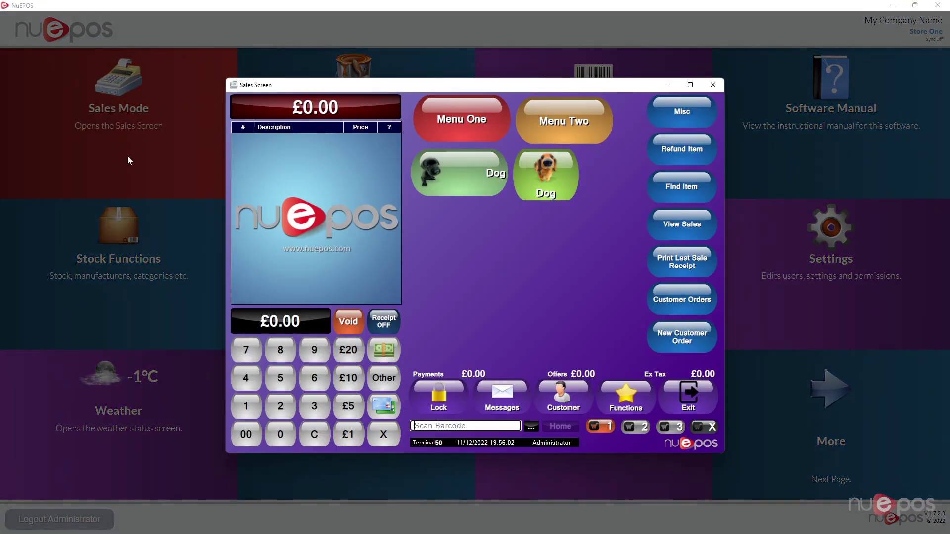
left_click_drag(722, 453, 737, 462)
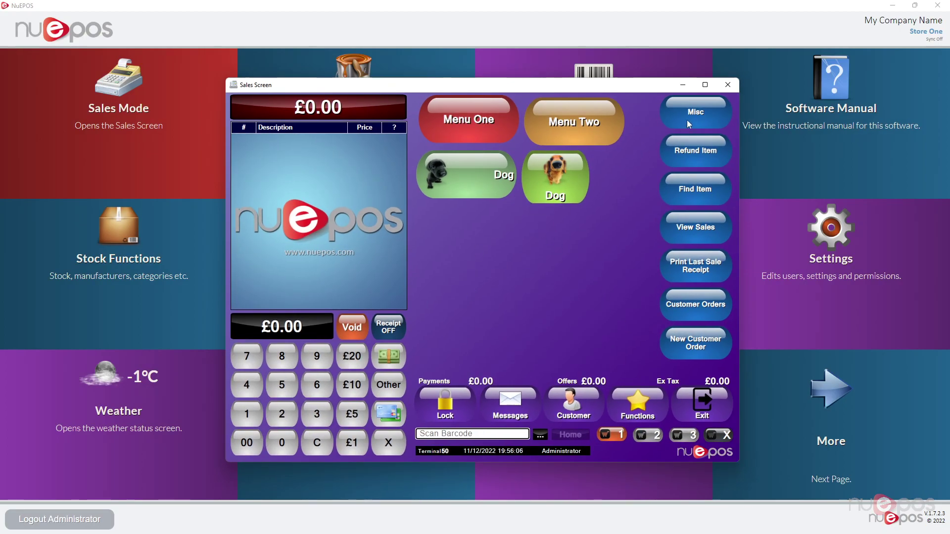
left_click(727, 84)
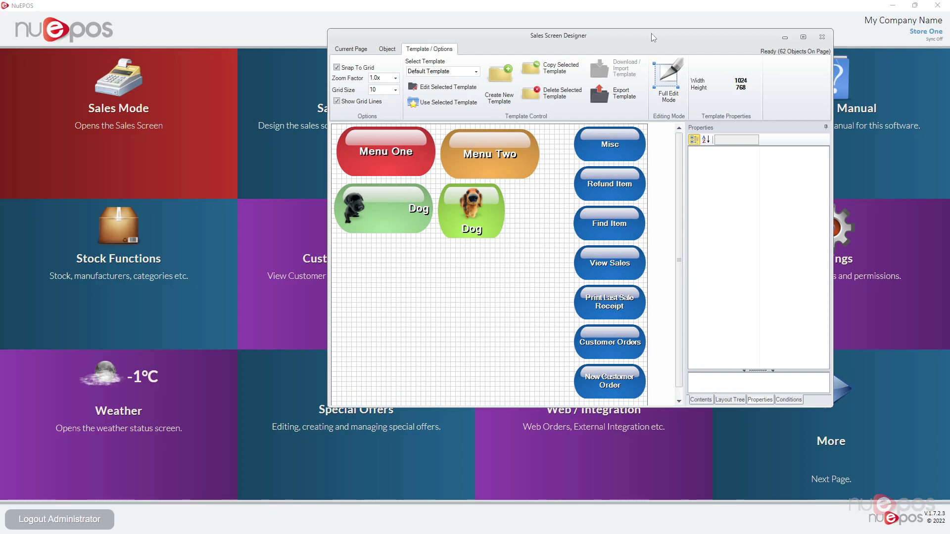
double_click(651, 34)
left_click(22, 18)
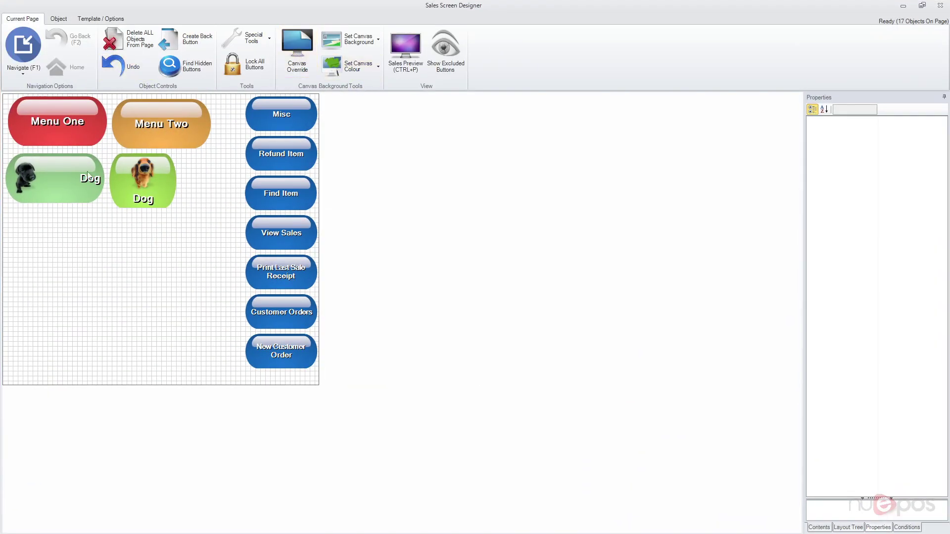
Open the Menu One page and turn on its Canvas Override
double_click(76, 122)
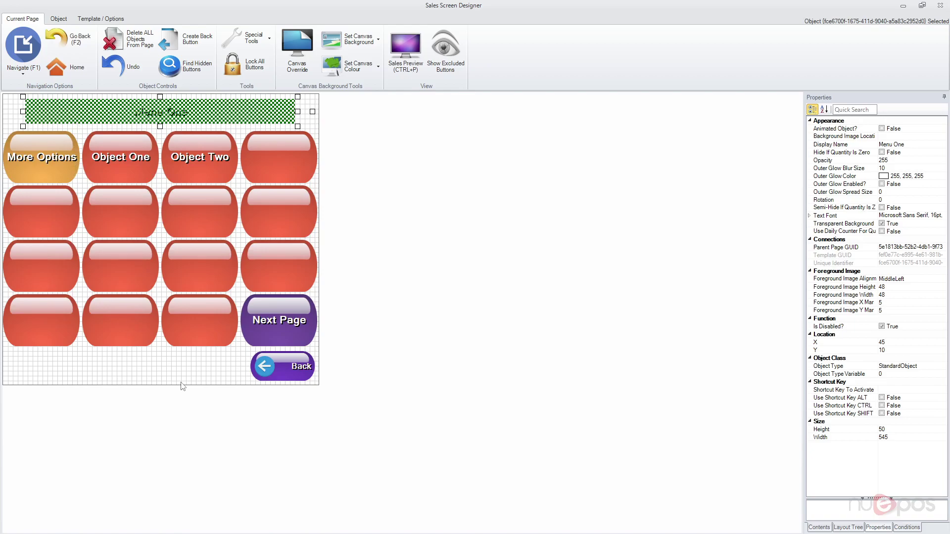
left_click(182, 383)
left_click(296, 50)
Set both canvas colours to blue, apply the shaded canvas, and open the sales screen
left_click(378, 40)
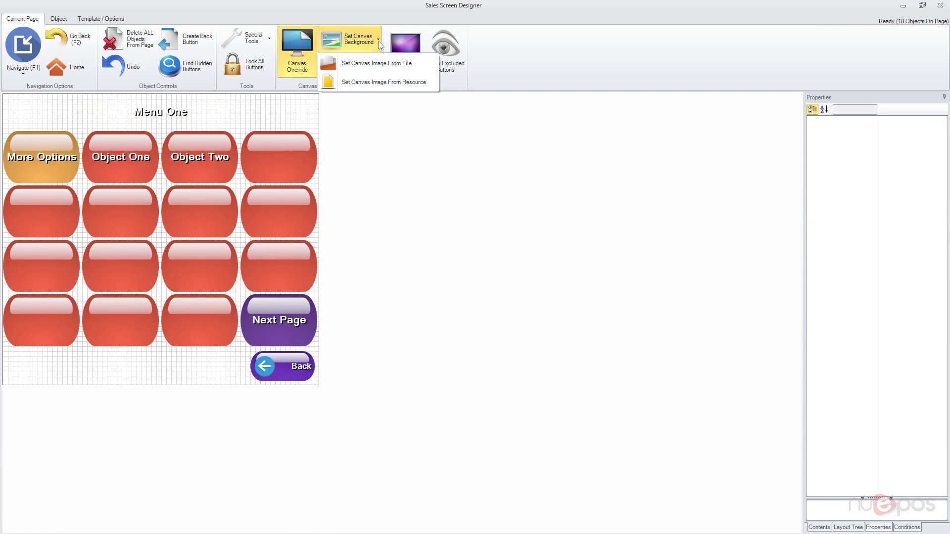
left_click(378, 41)
left_click(373, 69)
mouse_move(376, 131)
left_click(446, 160)
left_click(373, 69)
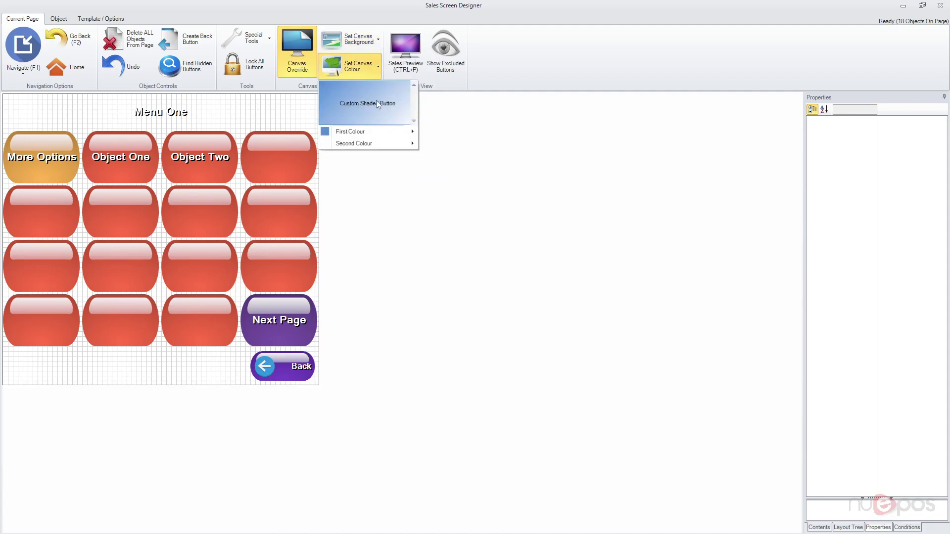
left_click(446, 172)
left_click(370, 70)
left_click(378, 107)
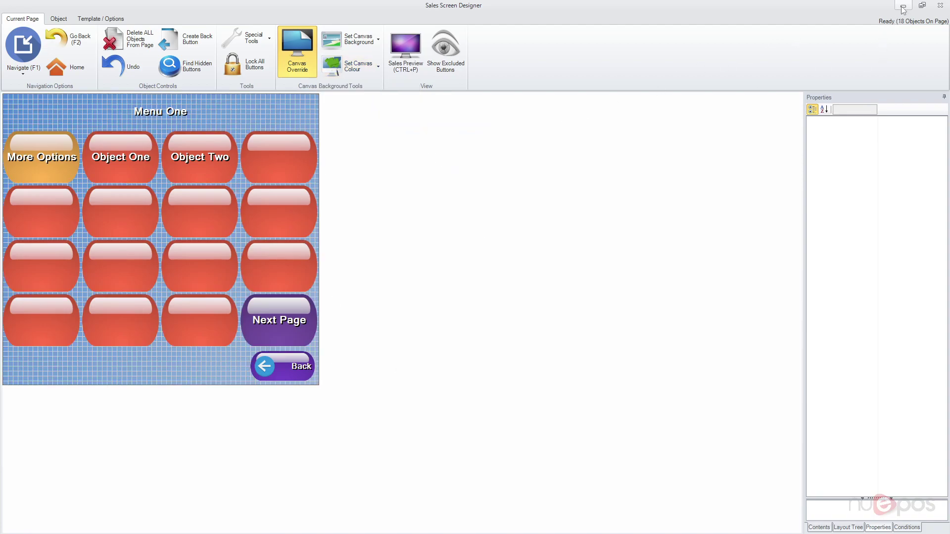
left_click(940, 5)
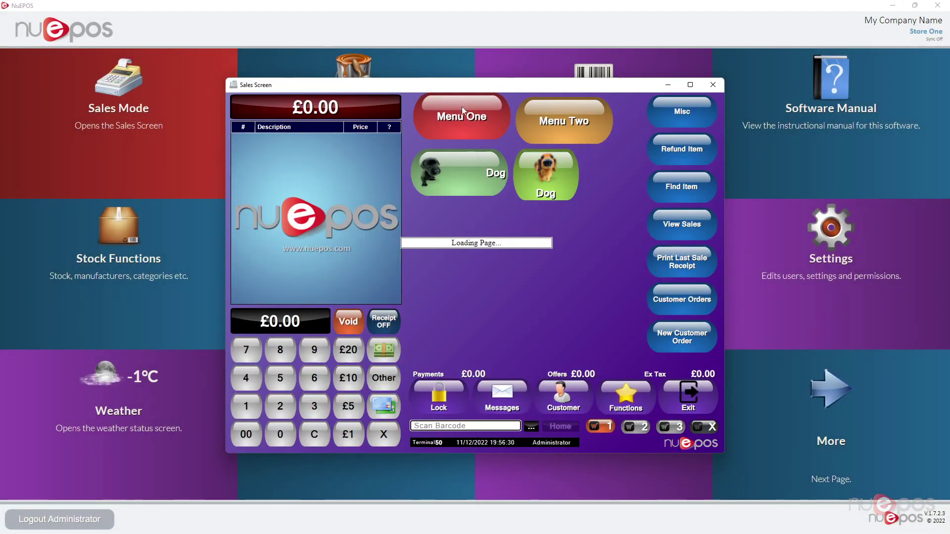
Check Menu One's blue canvas on the sales screen, then reopen the maximised designer on the main page
left_click(461, 106)
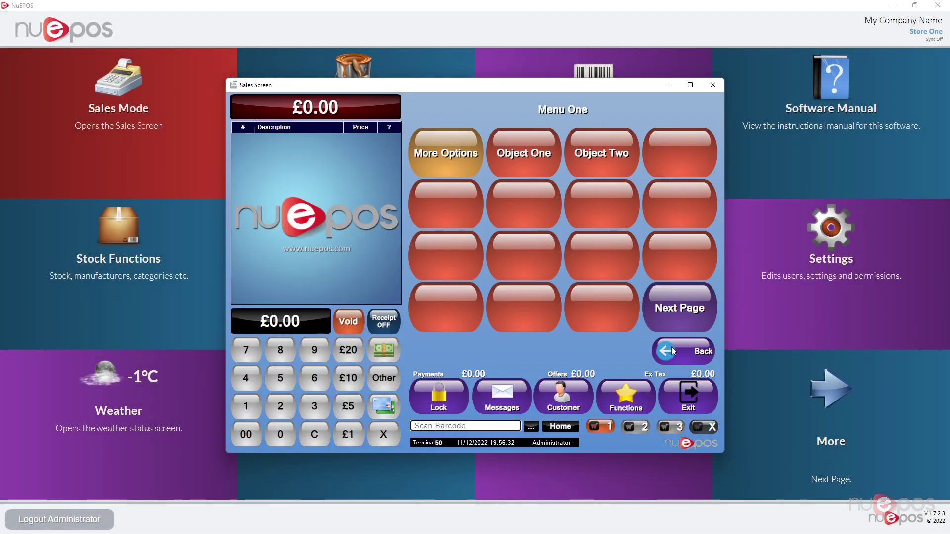
left_click(670, 349)
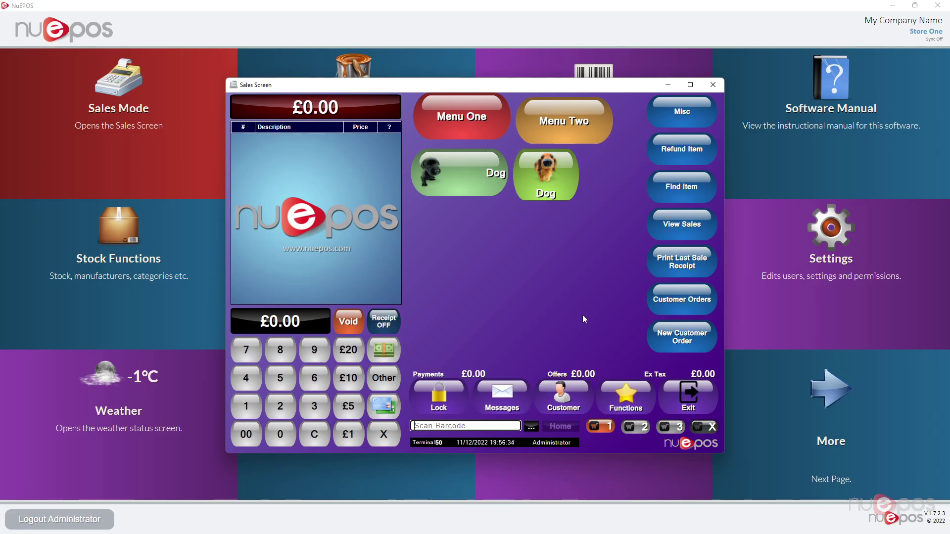
left_click(684, 398)
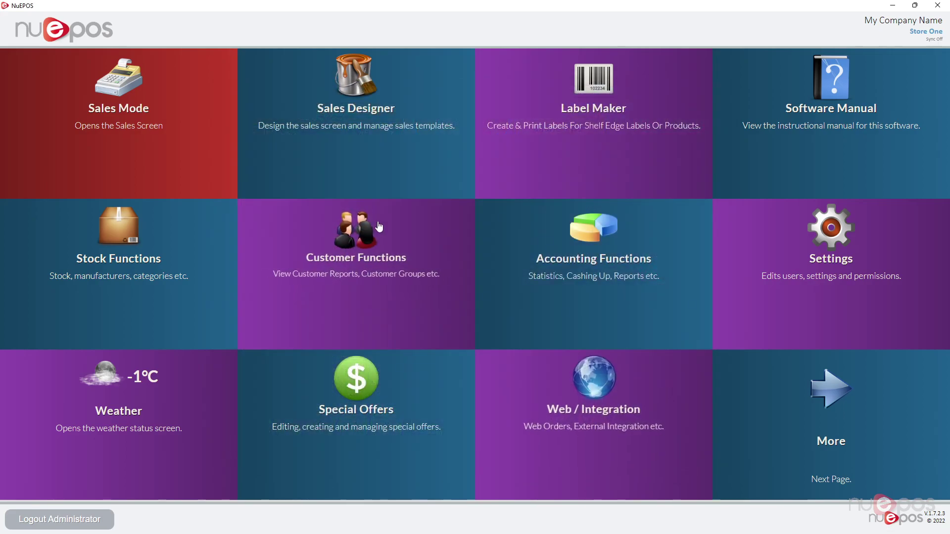
left_click(297, 105)
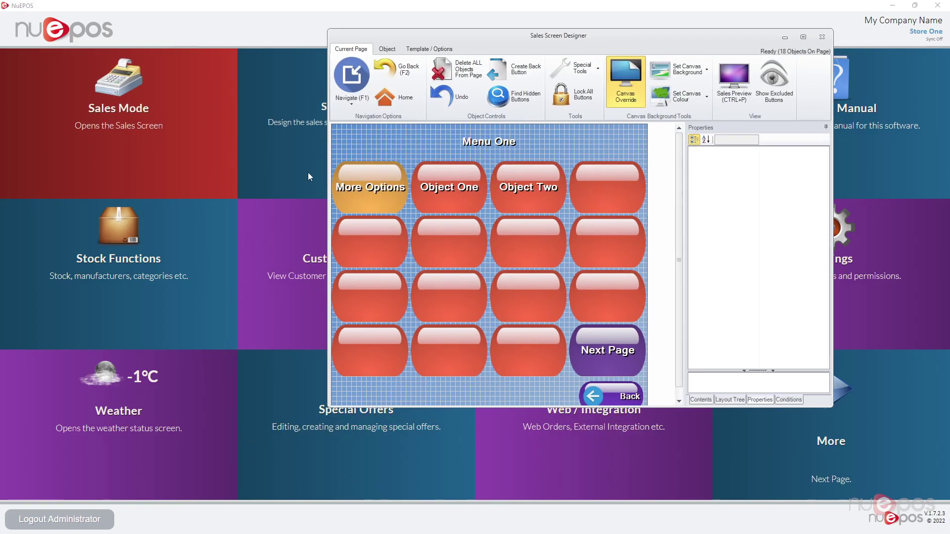
double_click(595, 40)
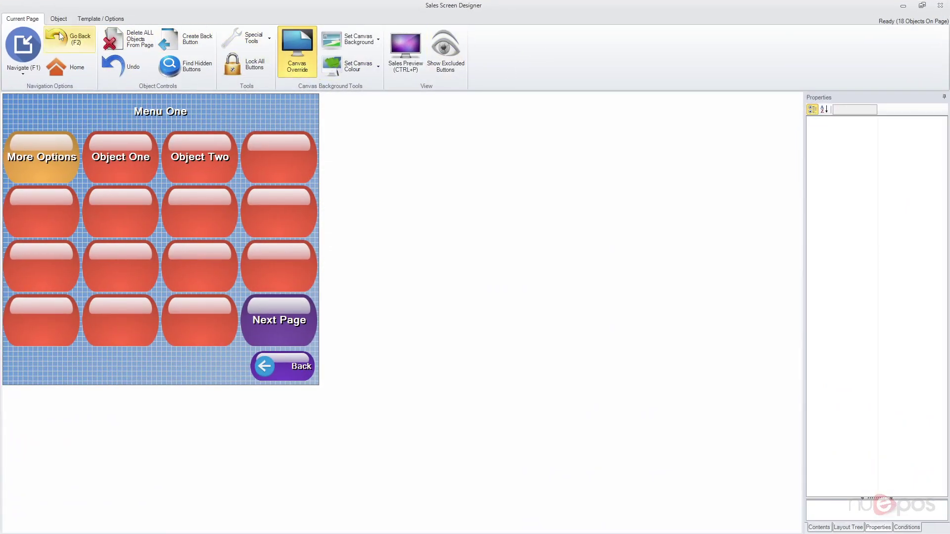
left_click(62, 38)
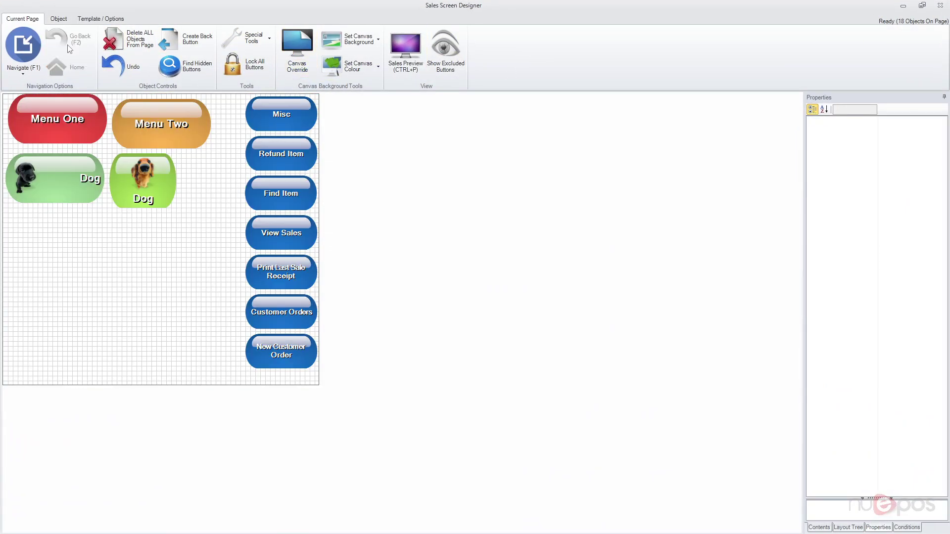
left_click(59, 20)
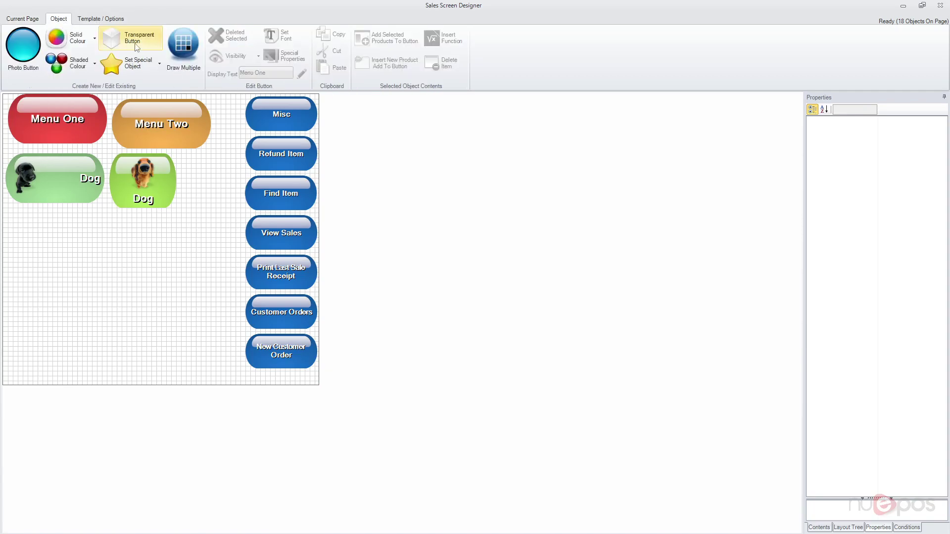
Align the two Dog buttons by their tops and move Menu Two up level with Menu One
left_click_drag(217, 232, 147, 182)
right_click(147, 182)
mouse_move(226, 475)
mouse_move(227, 438)
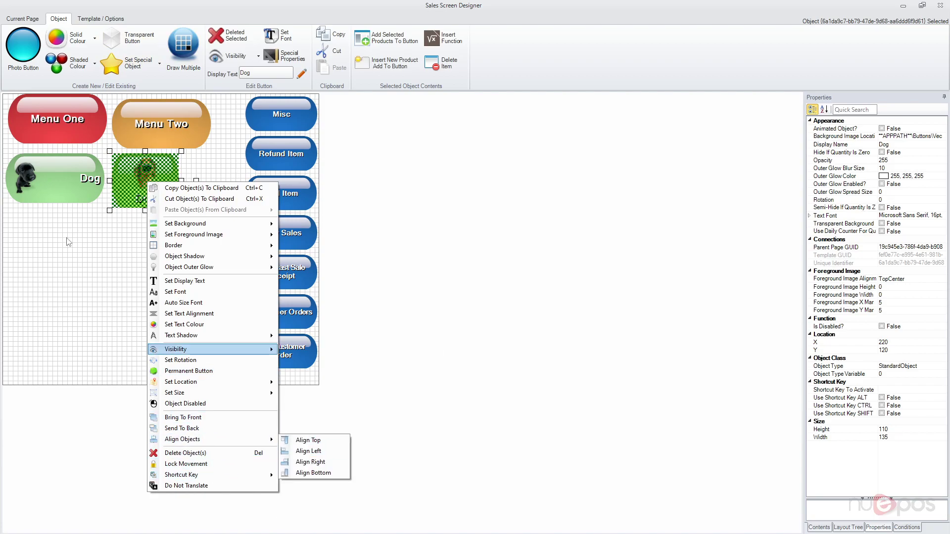
left_click(100, 249)
left_click_drag(193, 219, 97, 187)
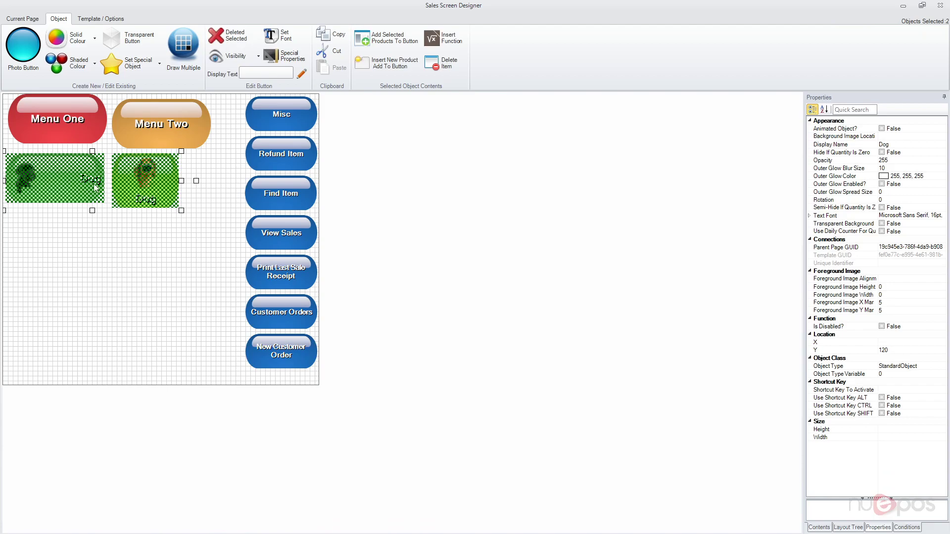
right_click(153, 187)
mouse_move(251, 441)
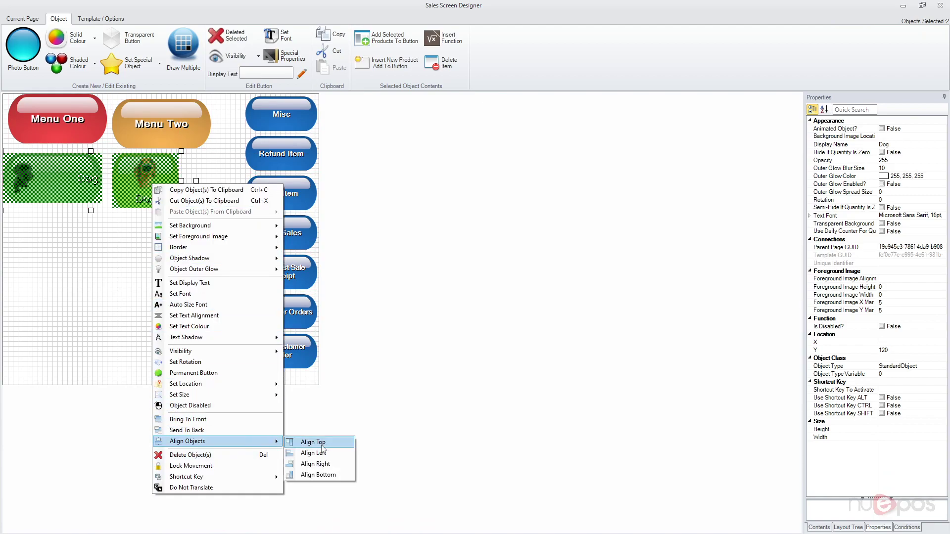
left_click(316, 442)
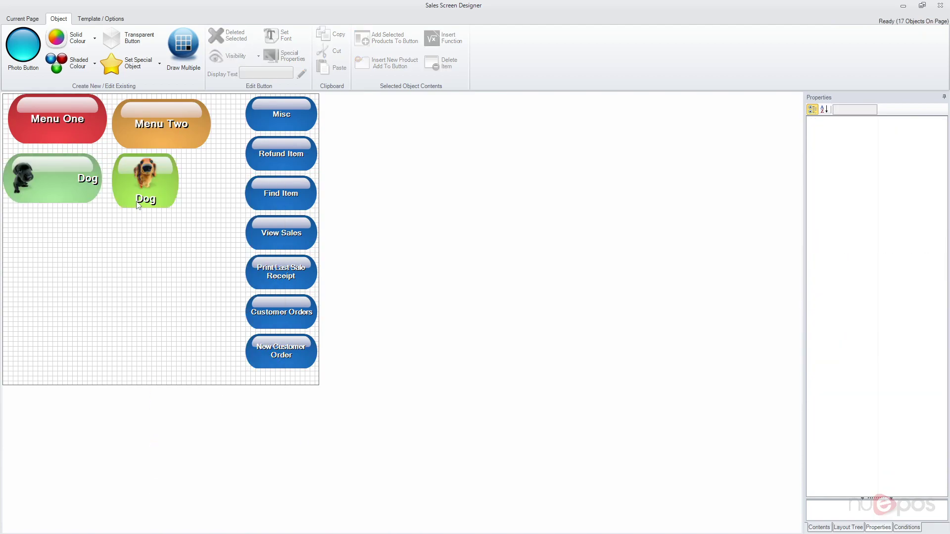
left_click_drag(122, 124, 129, 120)
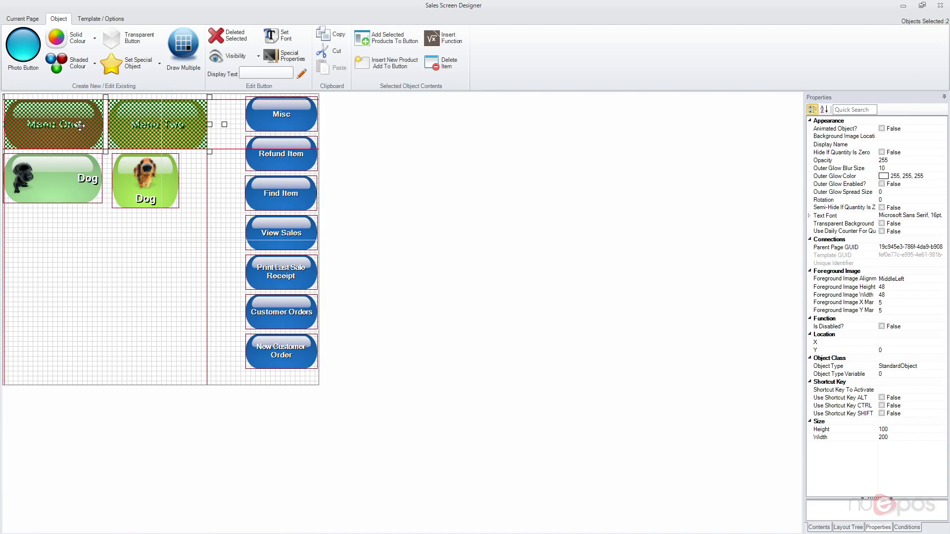